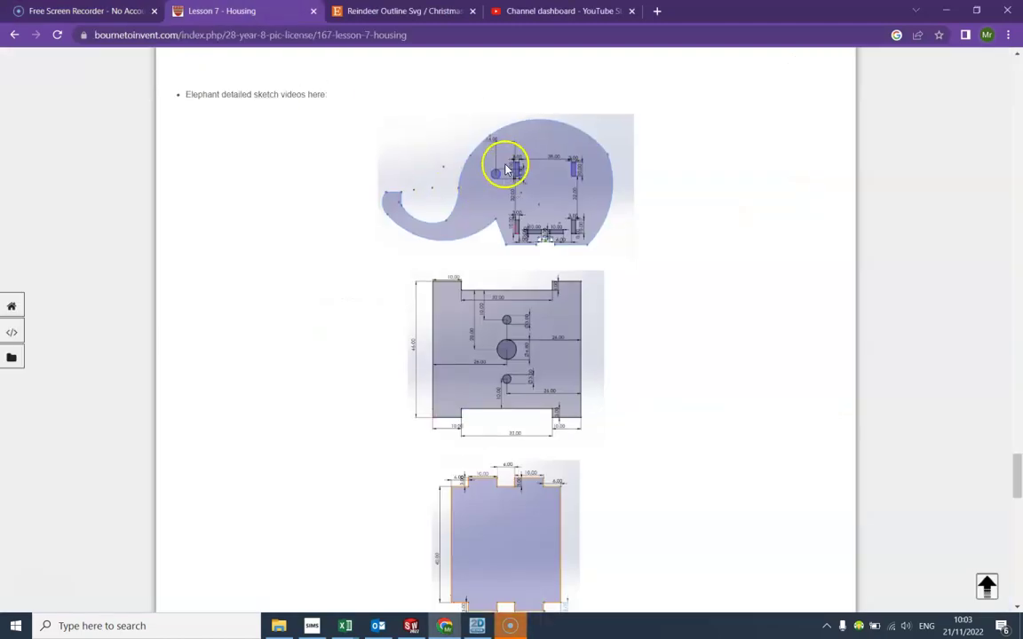
Review the Lesson 7 elephant housing sketches, then bring up the GenericSide sketch in SOLIDWORKS
scroll(533, 247, "up", 1)
scroll(533, 246, "up", 3, "ctrl")
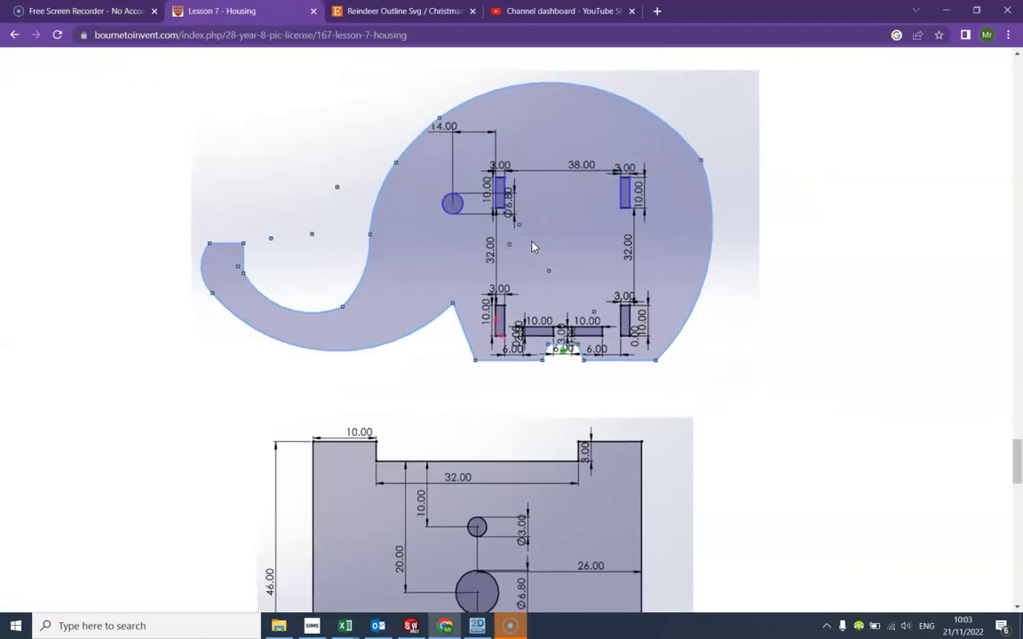
scroll(532, 247, "down", 1)
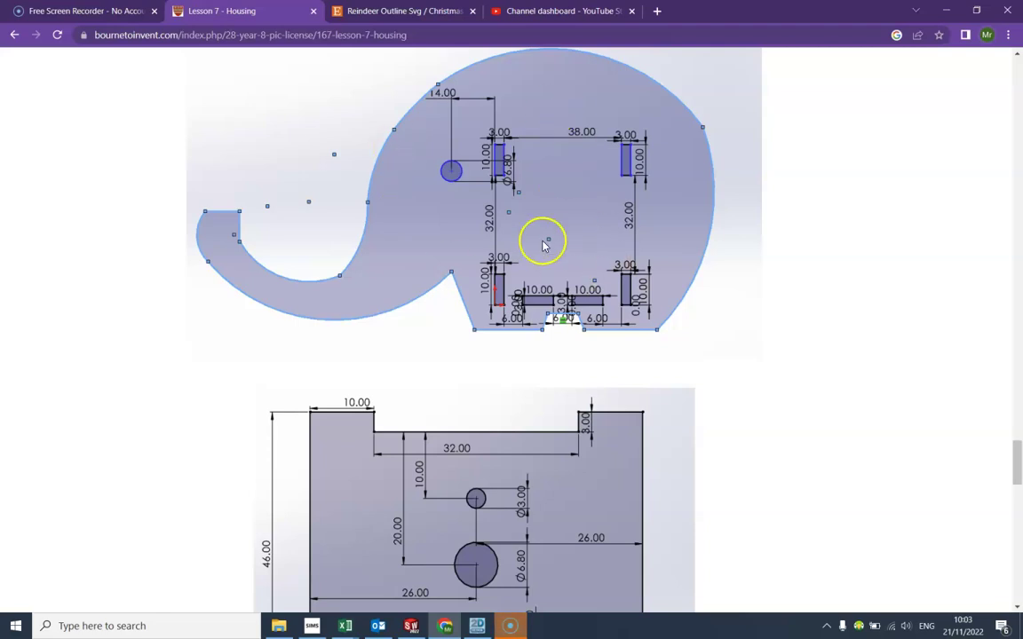
scroll(544, 246, "down", 2)
scroll(545, 319, "down", 5, "ctrl")
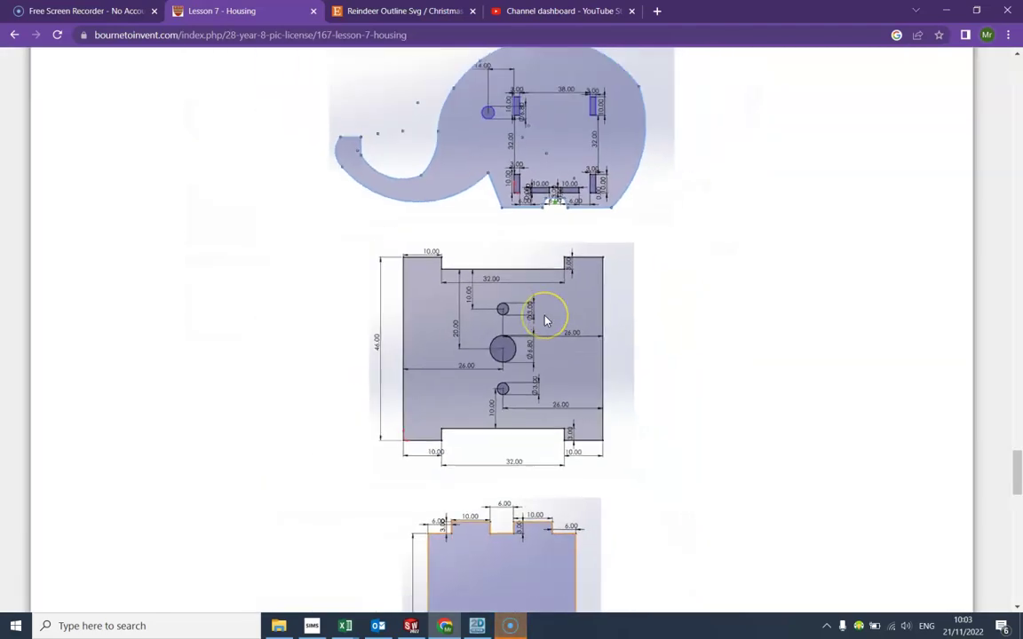
scroll(546, 320, "down", 2)
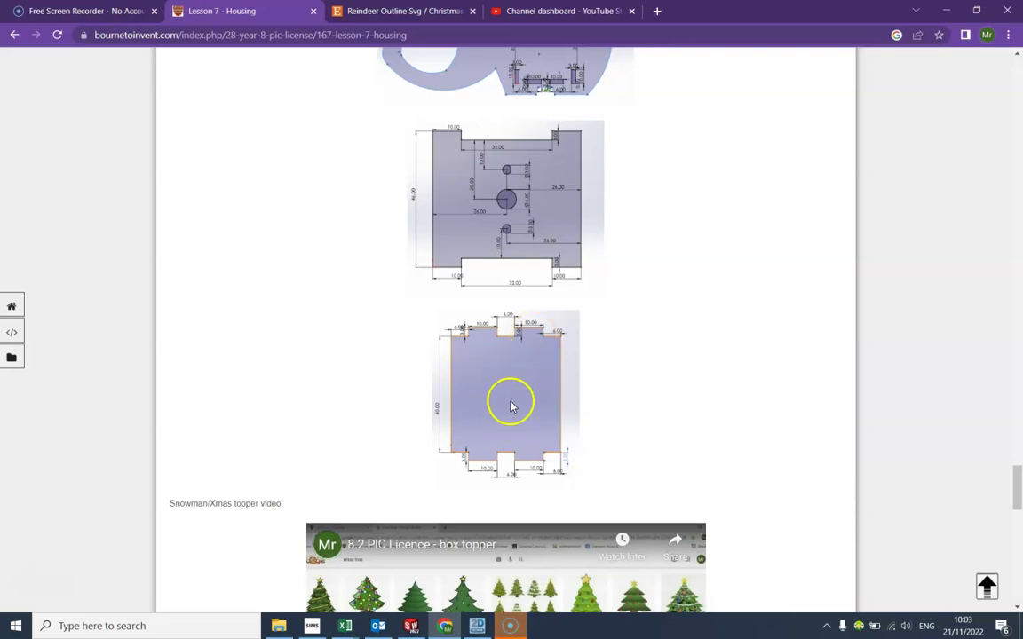
scroll(511, 407, "up", 2)
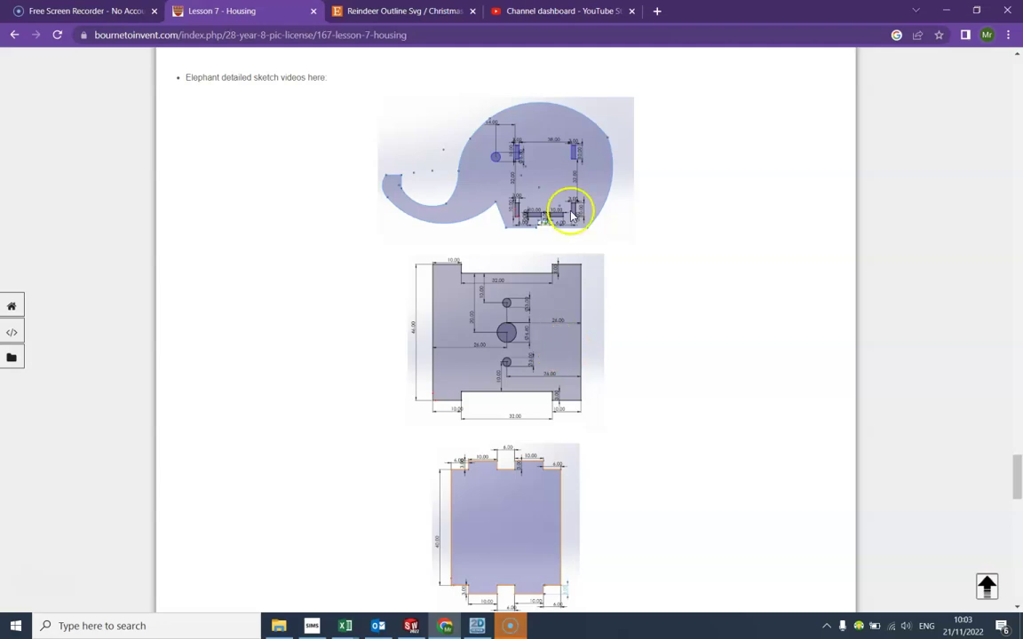
scroll(541, 149, "up", 3, "ctrl")
scroll(544, 153, "up", 1, "ctrl")
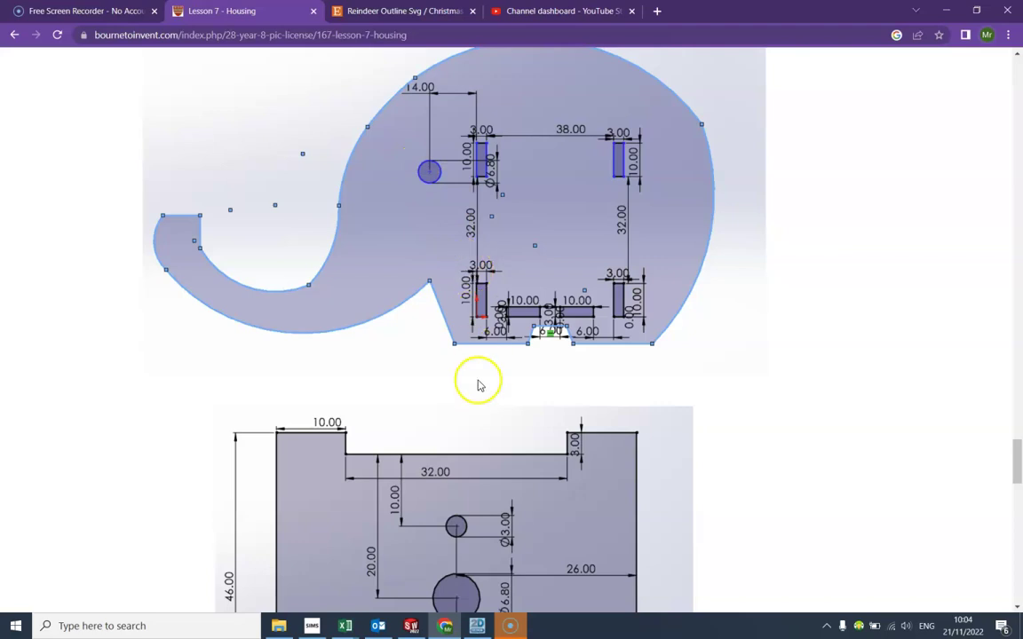
left_click(411, 625)
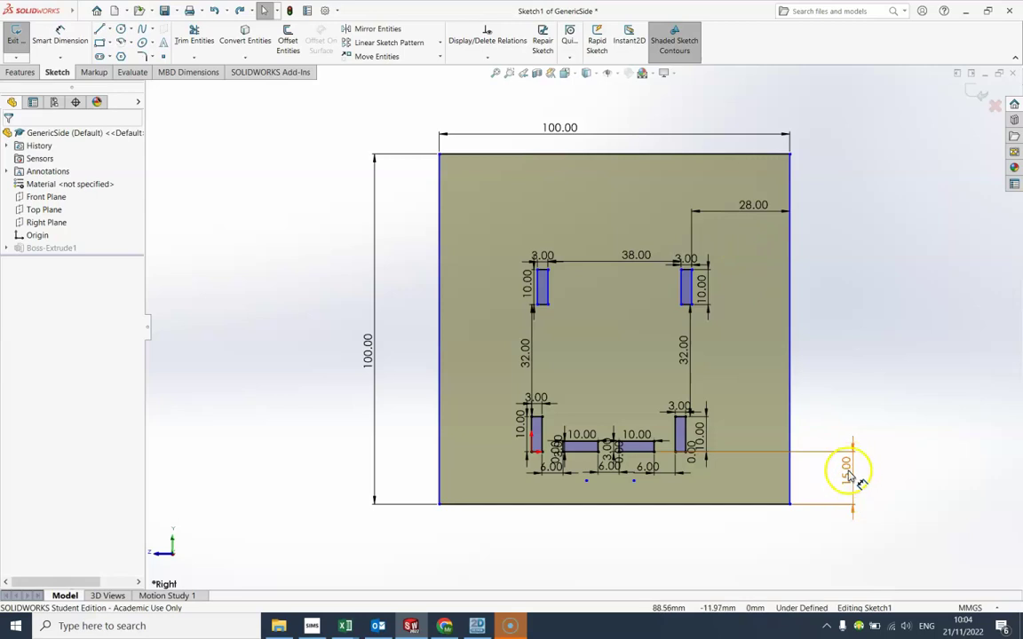
Check the 15.00 dimension and exit Sketch1 to show the extruded six-slot GenericSide panel
left_click(848, 507)
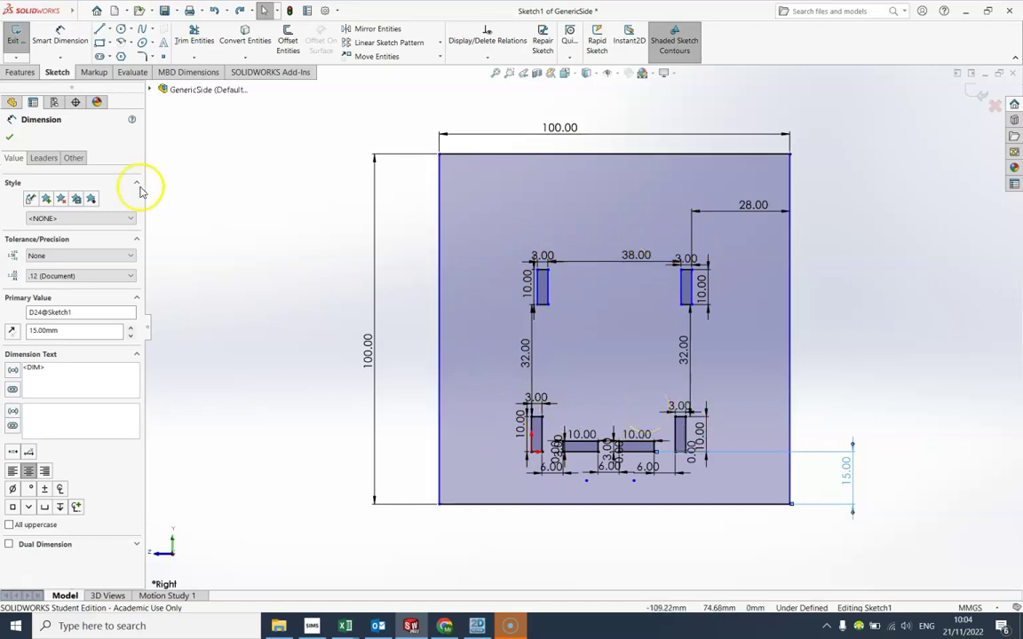
left_click(17, 41)
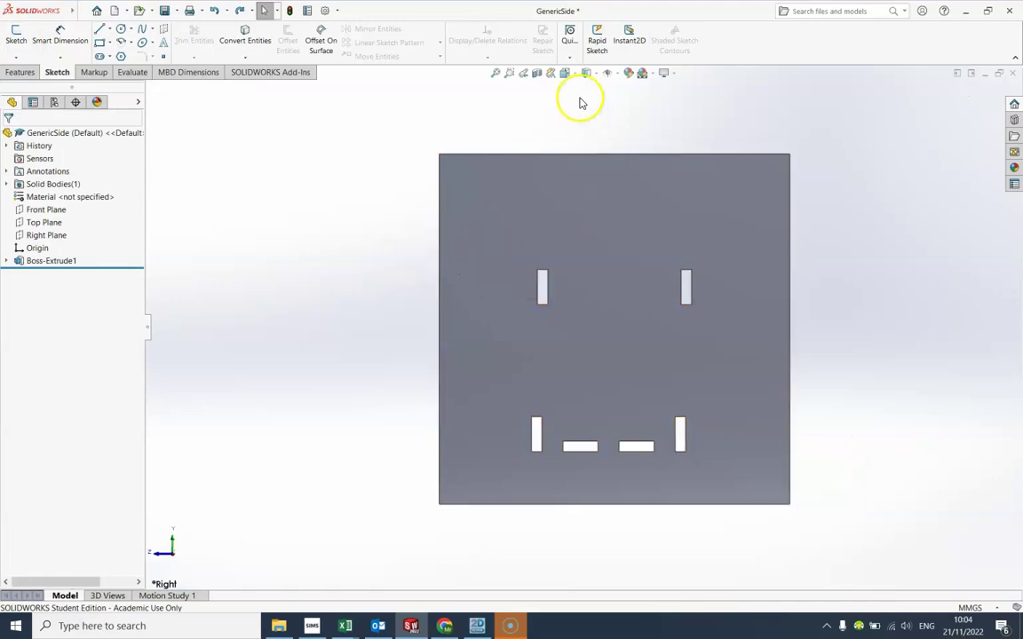
Set the GenericSide panel to the Right standard view orientation
left_click(566, 73)
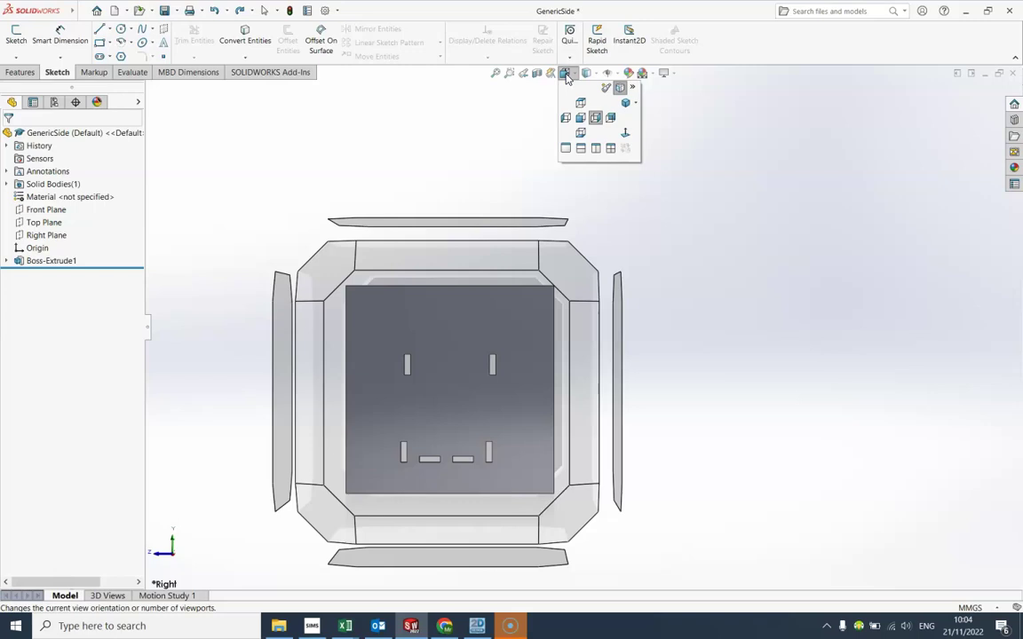
left_click(598, 123)
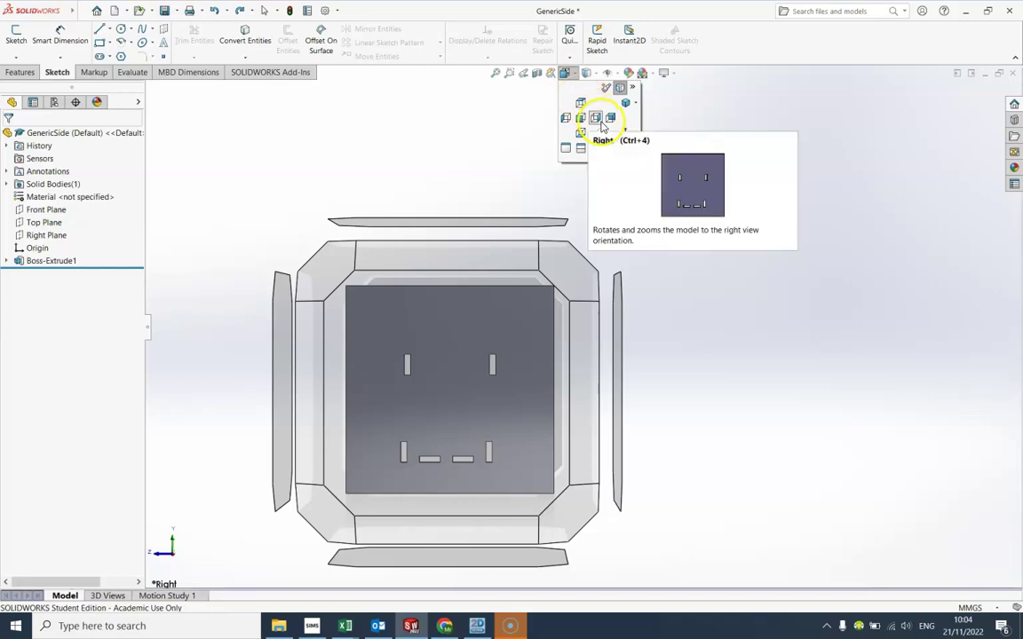
left_click(599, 122)
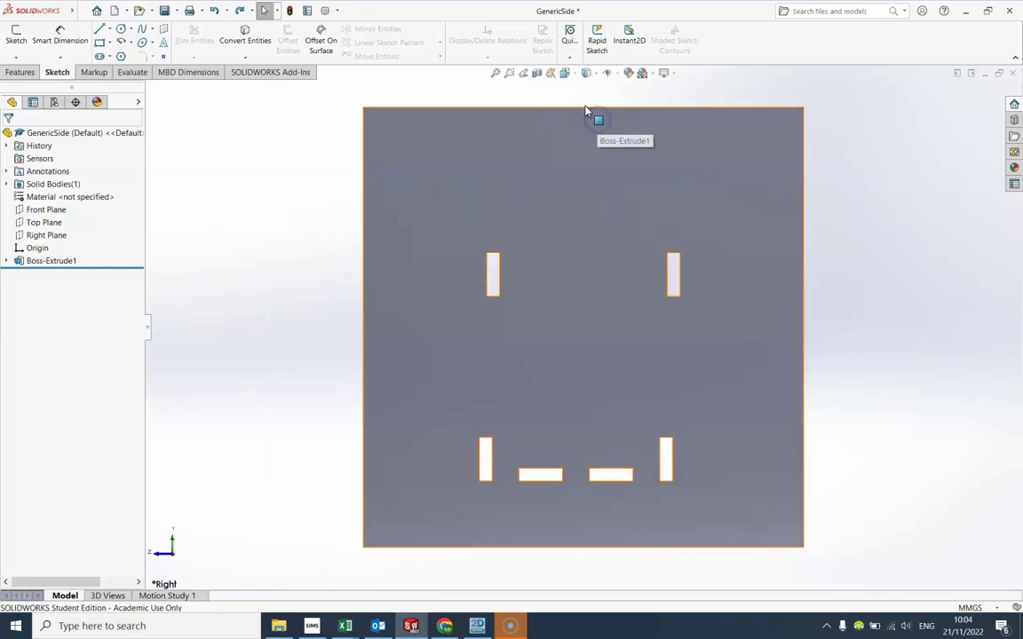
Export the panel face to DXF as GenericSide, exporting all splines as polylines
right_click(567, 185)
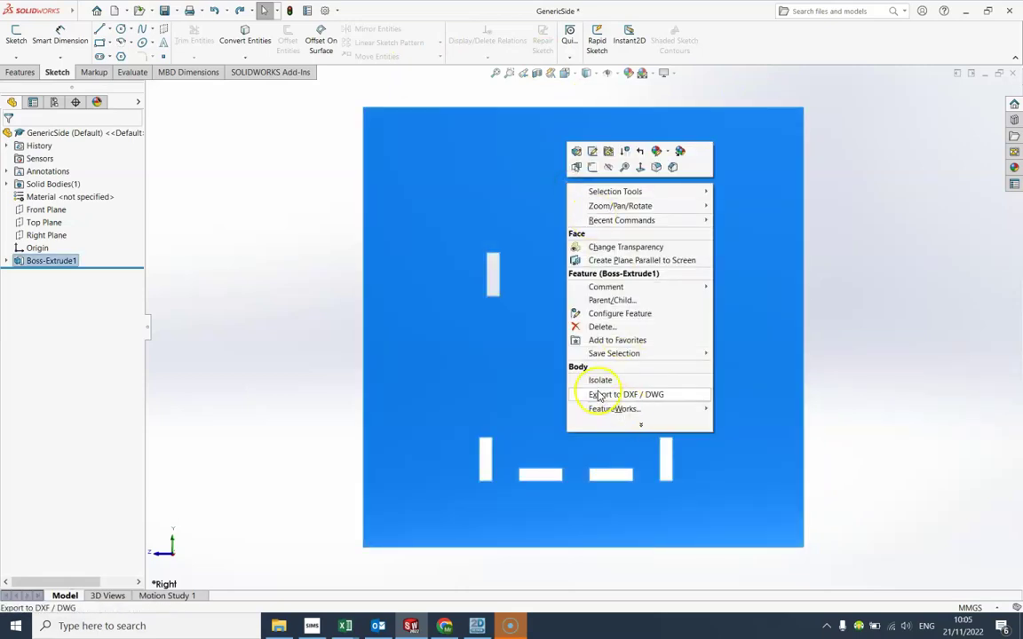
left_click(673, 396)
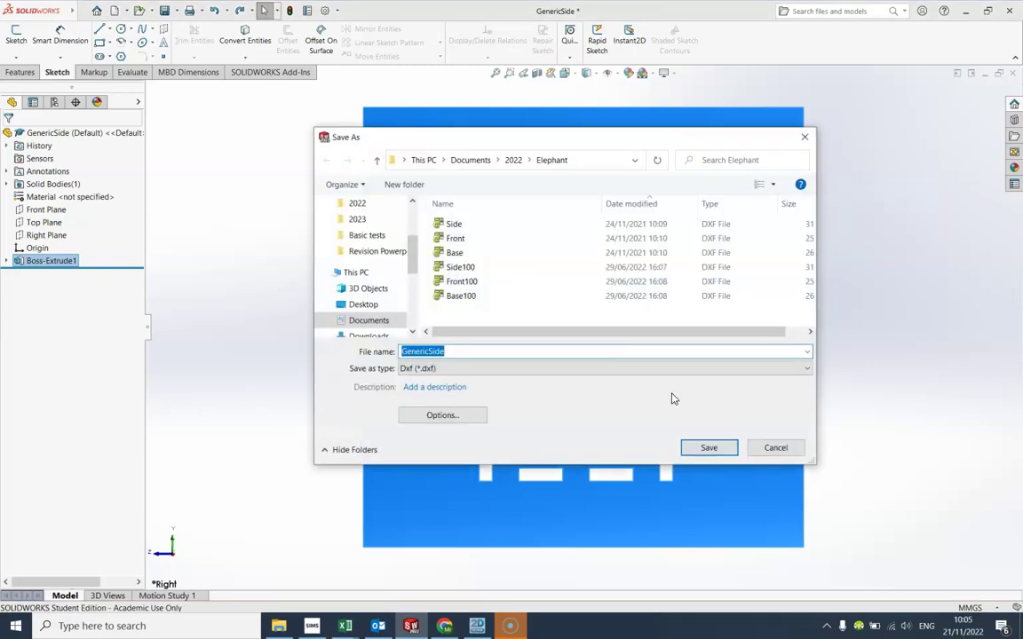
left_click(439, 417)
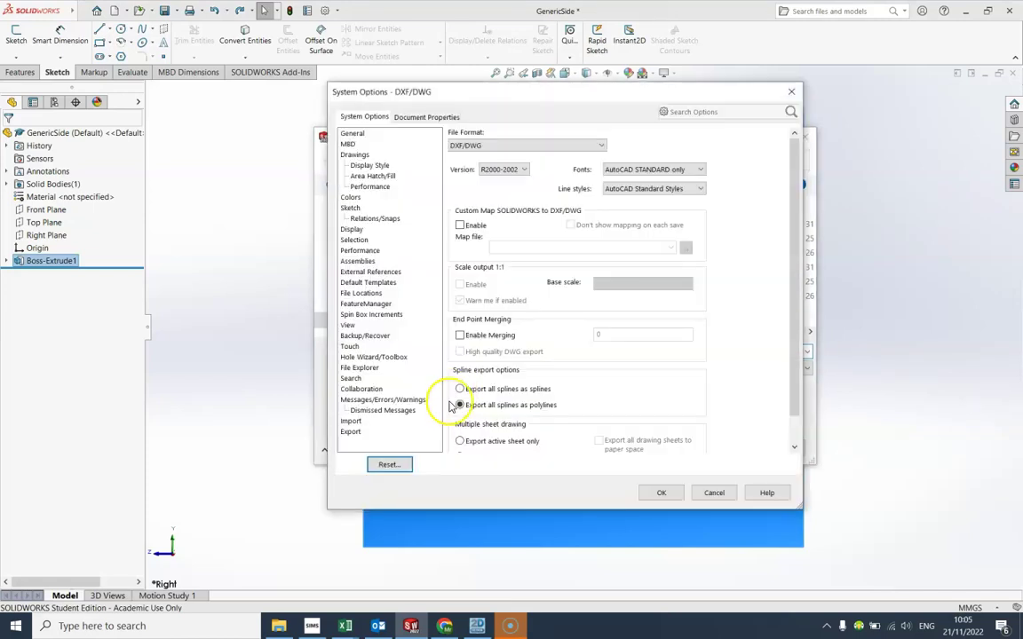
left_click(461, 405)
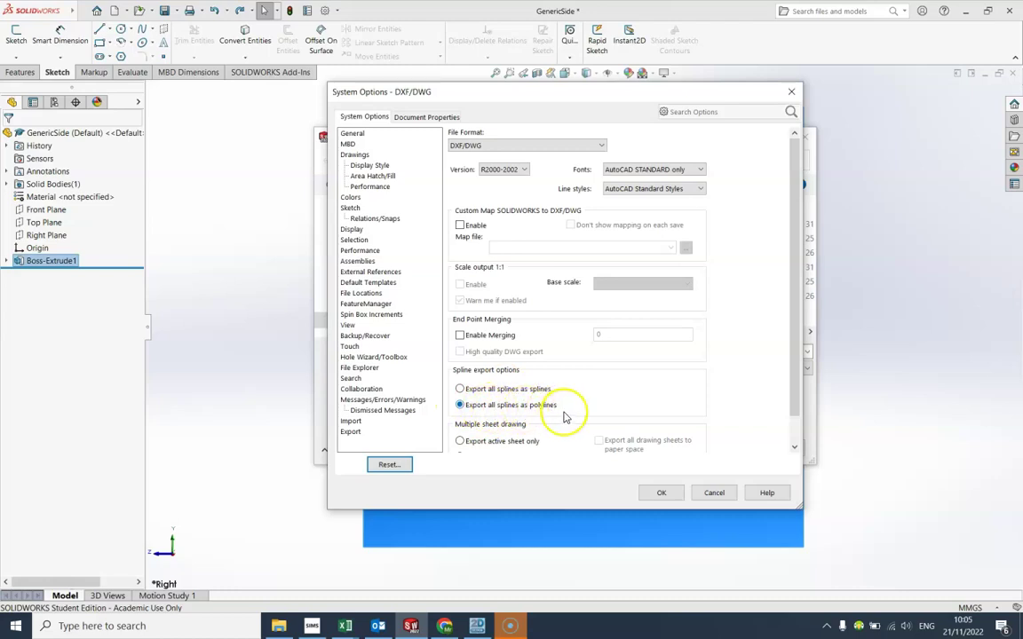
left_click(661, 495)
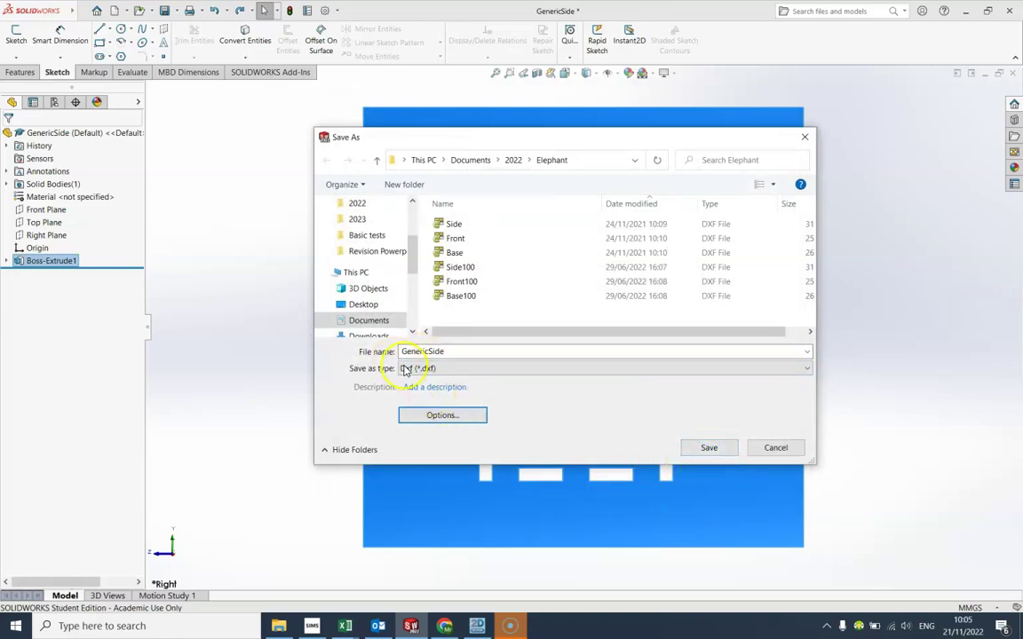
Save GenericSide.dxf from the current view using Annotation views output, accepting the cleanup
left_click(714, 449)
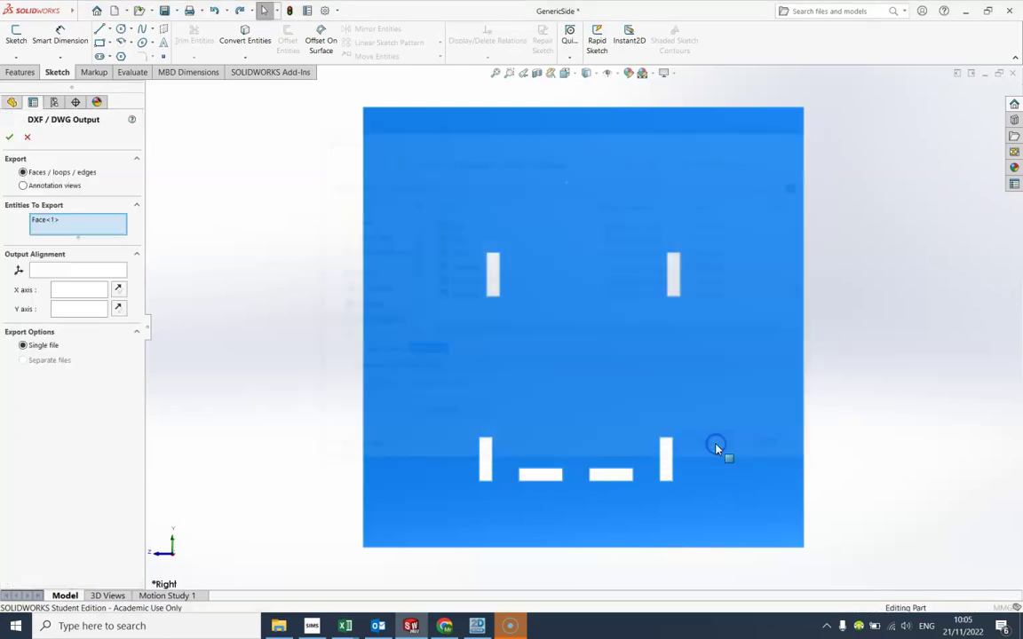
left_click(66, 186)
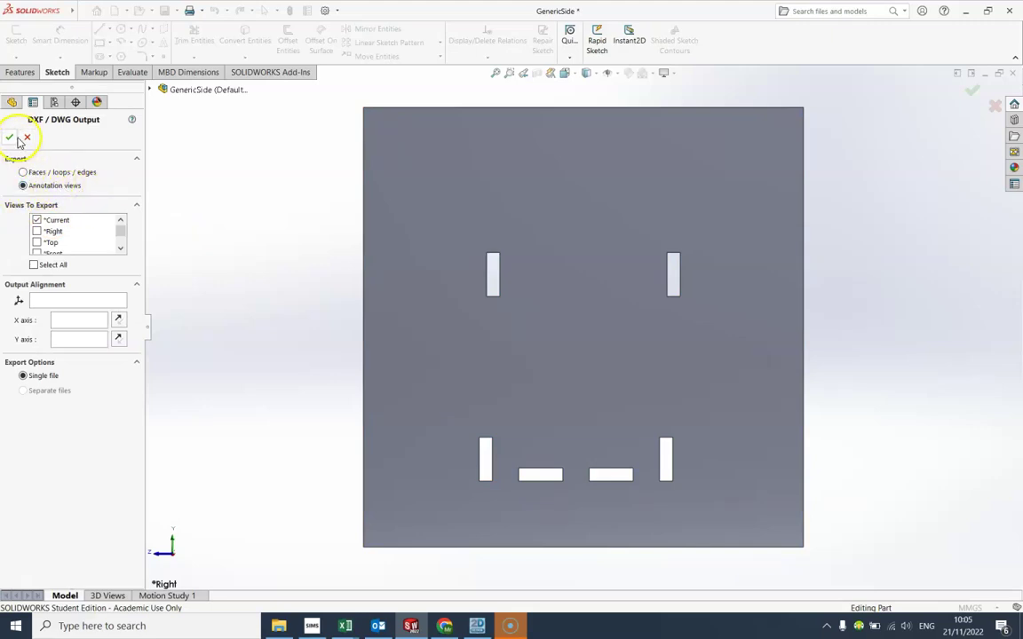
left_click(11, 140)
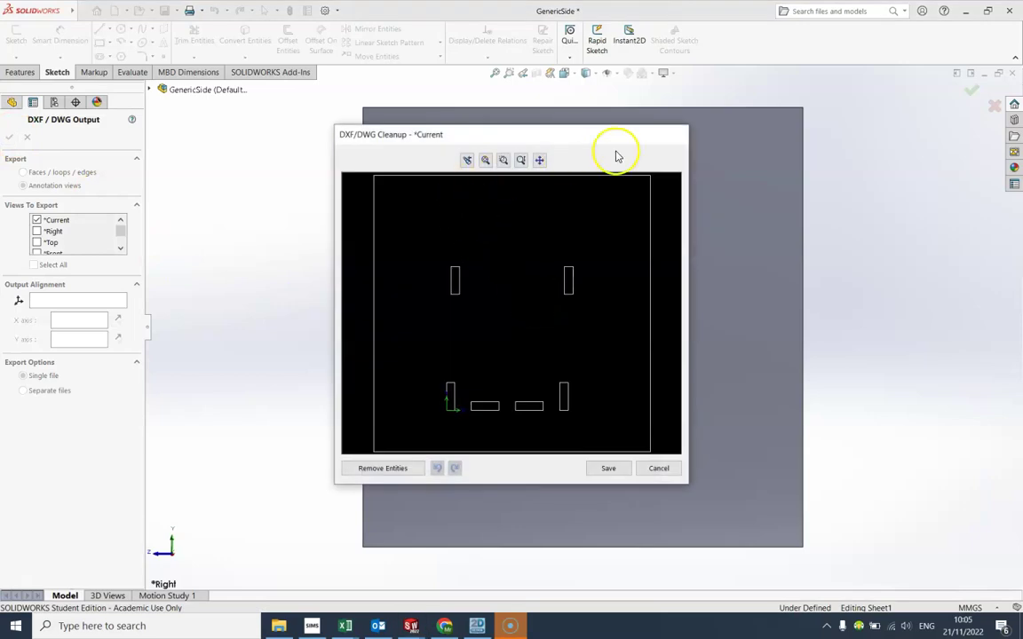
left_click(608, 469)
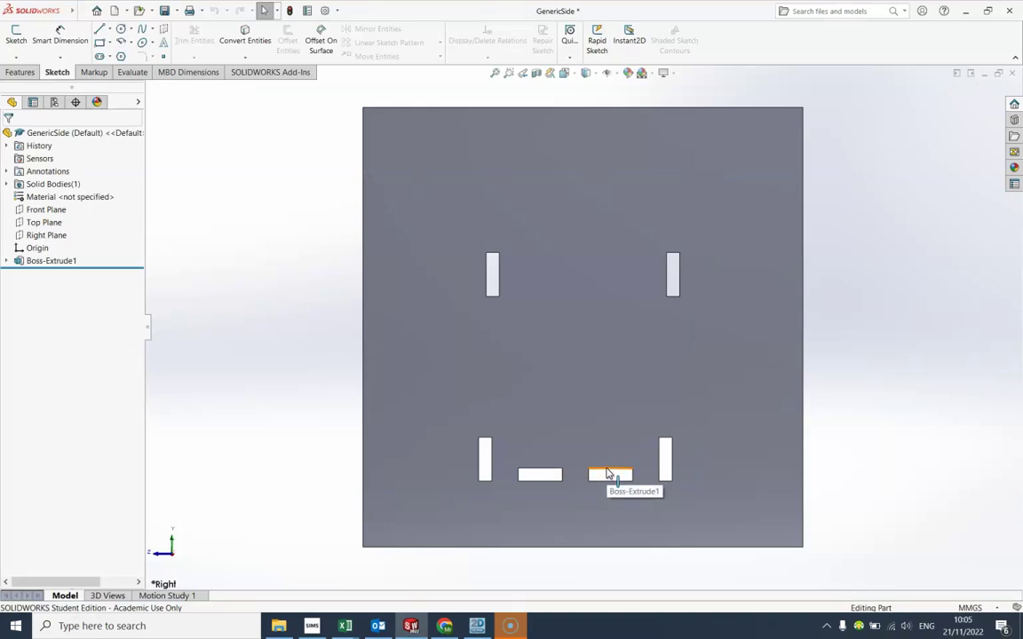
Import GenericSide.DXF from the Elephant folder into 2D Design in millimetres, centred
left_click(477, 626)
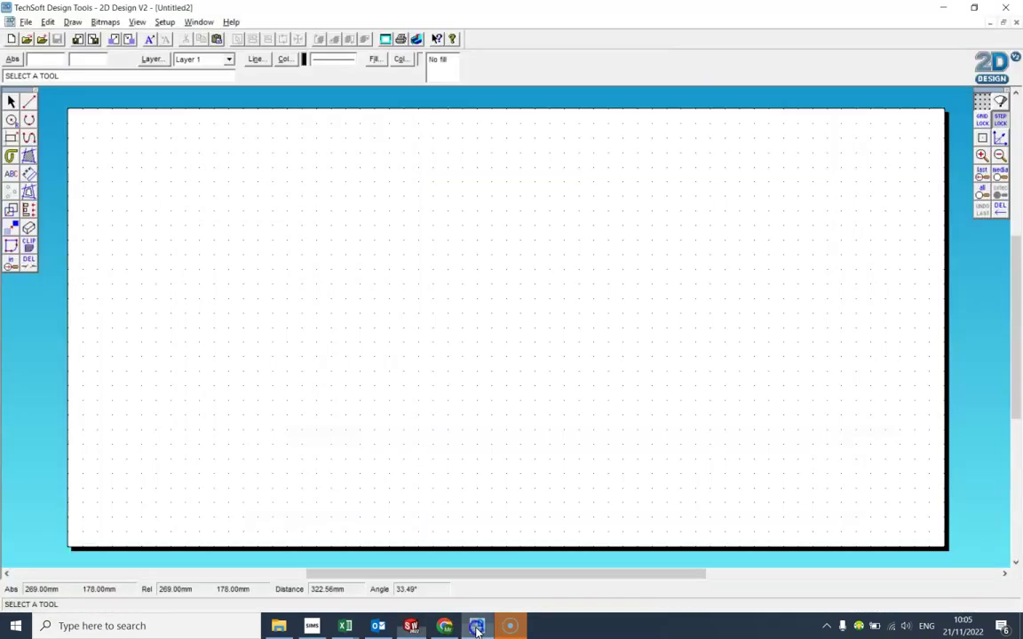
left_click(27, 22)
left_click(69, 131)
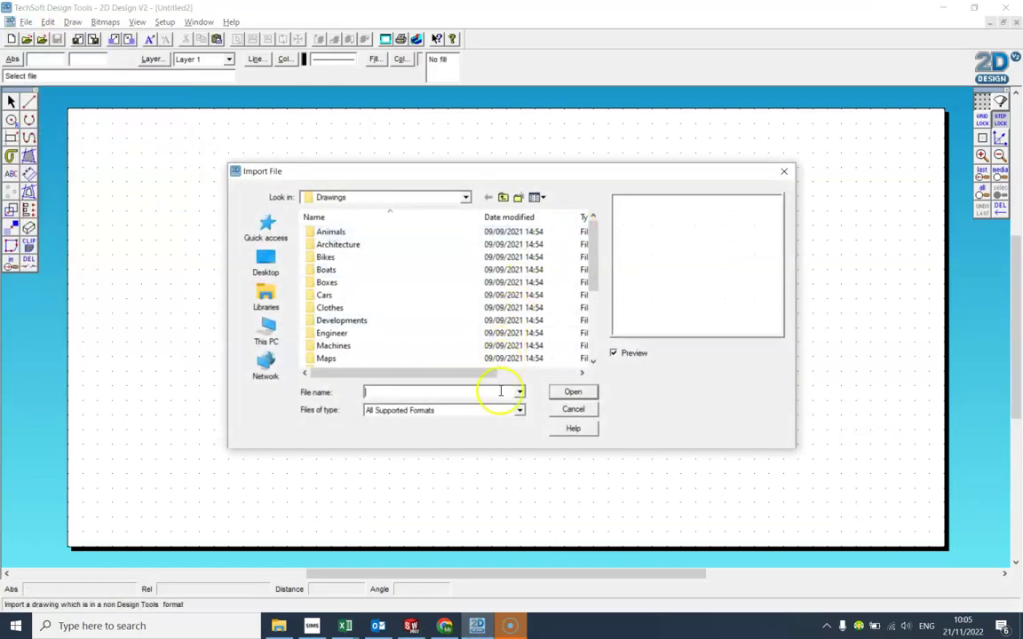
left_click(520, 394)
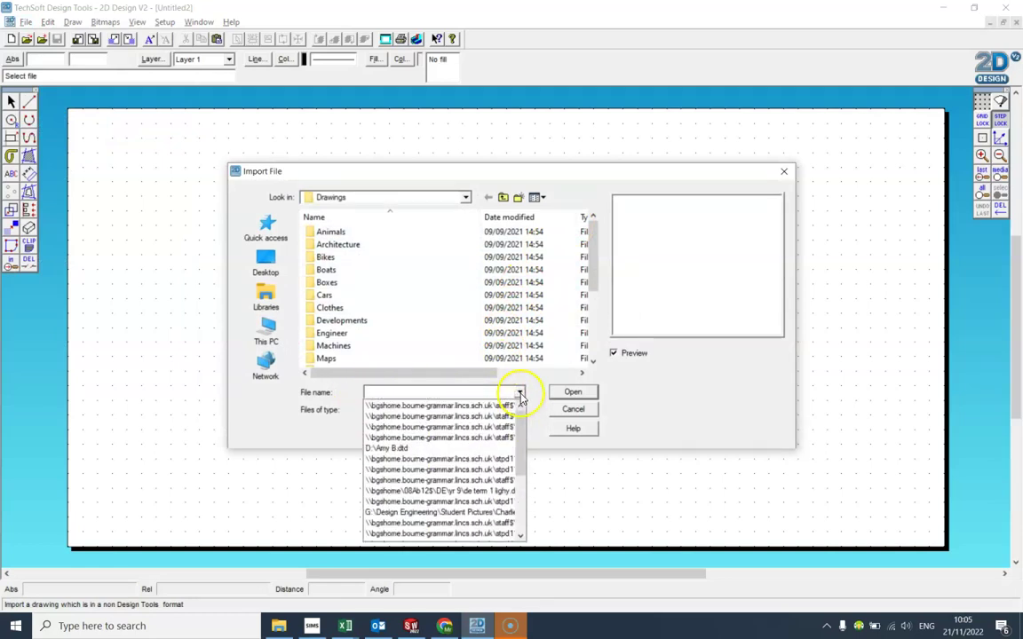
left_click(509, 405)
left_click(520, 392)
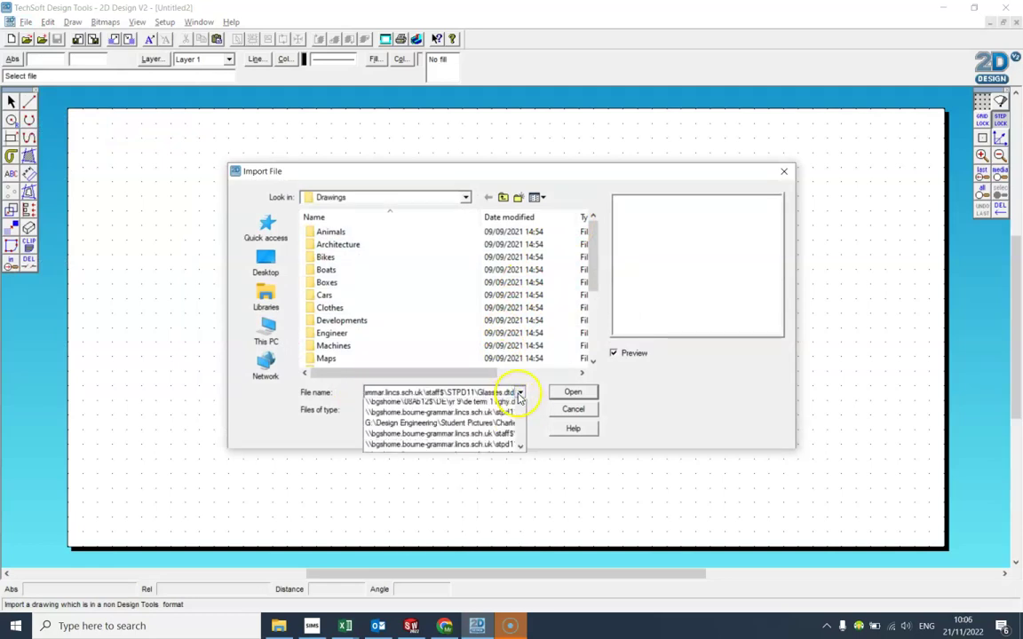
left_click(507, 416)
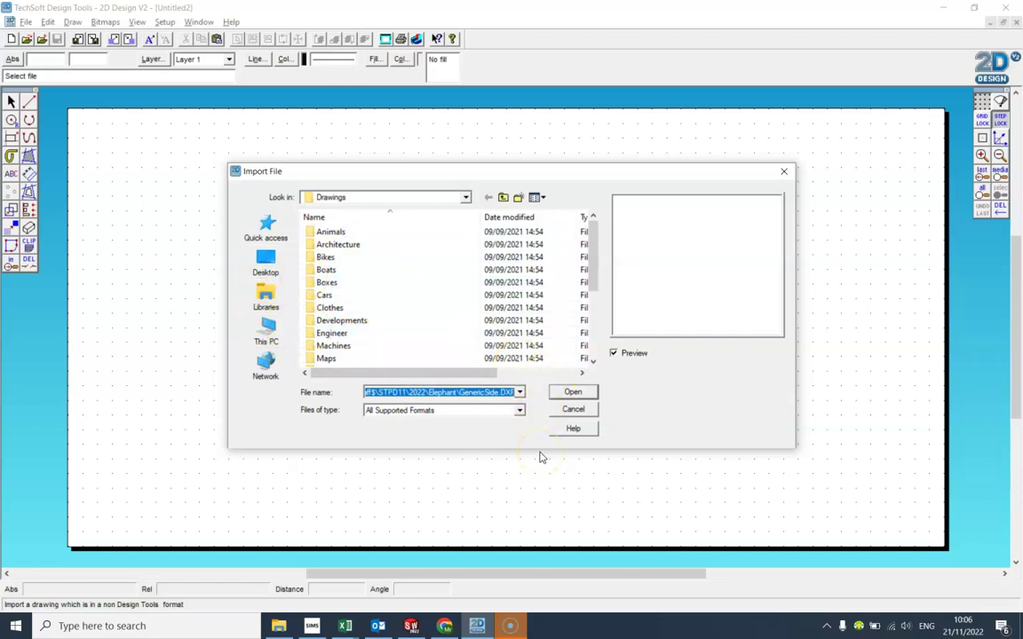
left_click(571, 394)
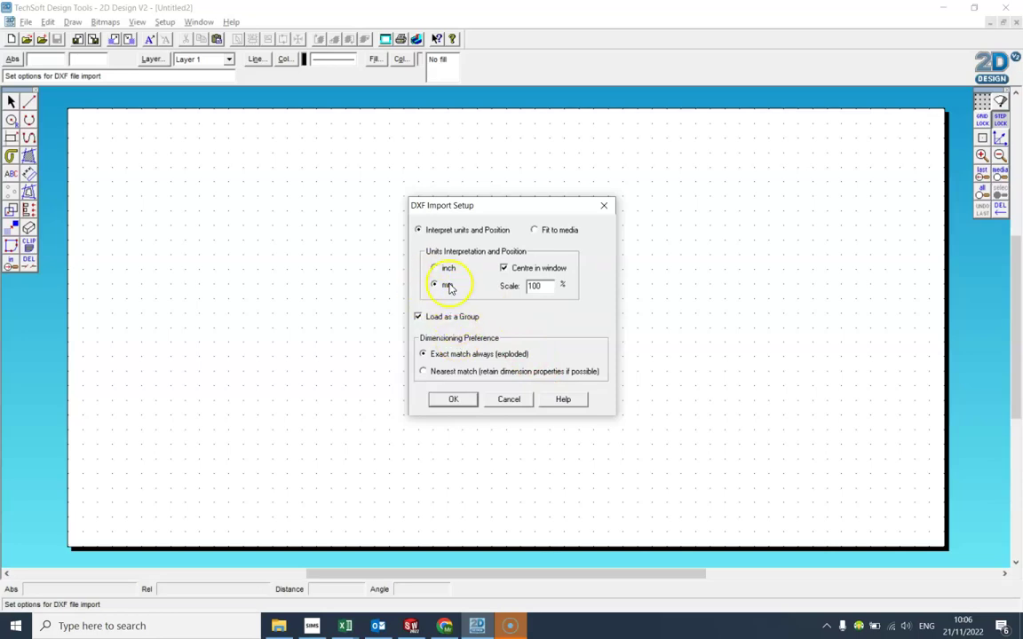
left_click(456, 401)
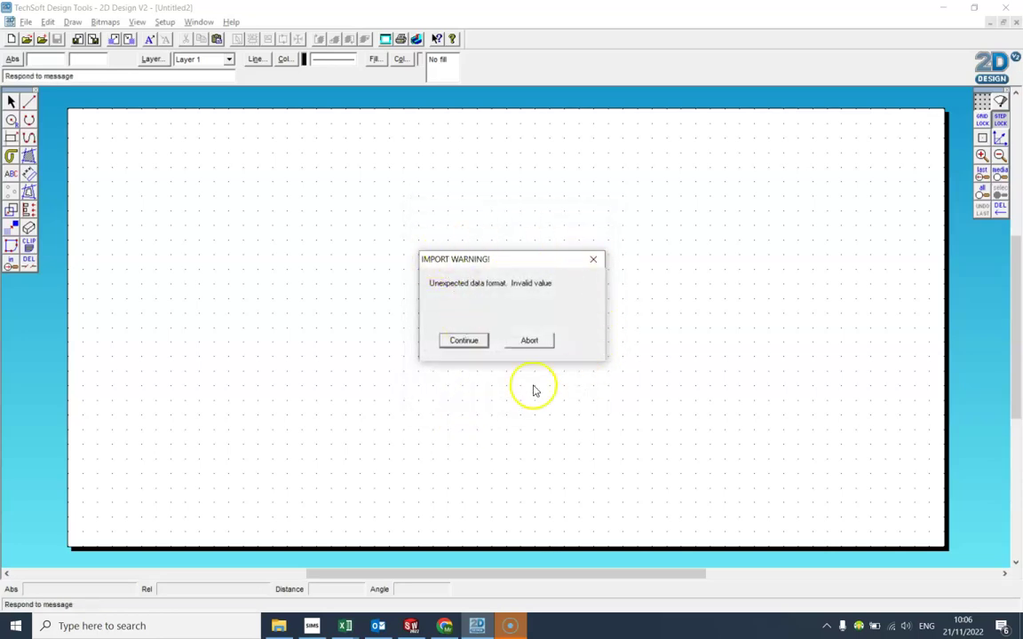
left_click(461, 342)
left_click(635, 449)
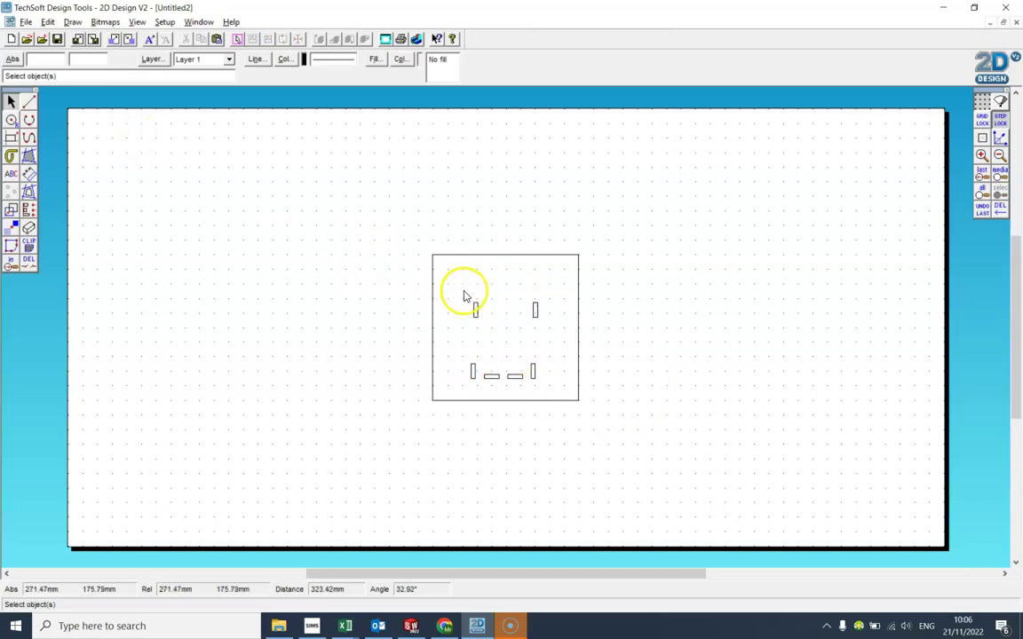
Colour the imported panel's square outline and six slots red
mouse_move(463, 293)
left_mouse_down()
mouse_move(539, 355)
mouse_move(562, 393)
left_mouse_up()
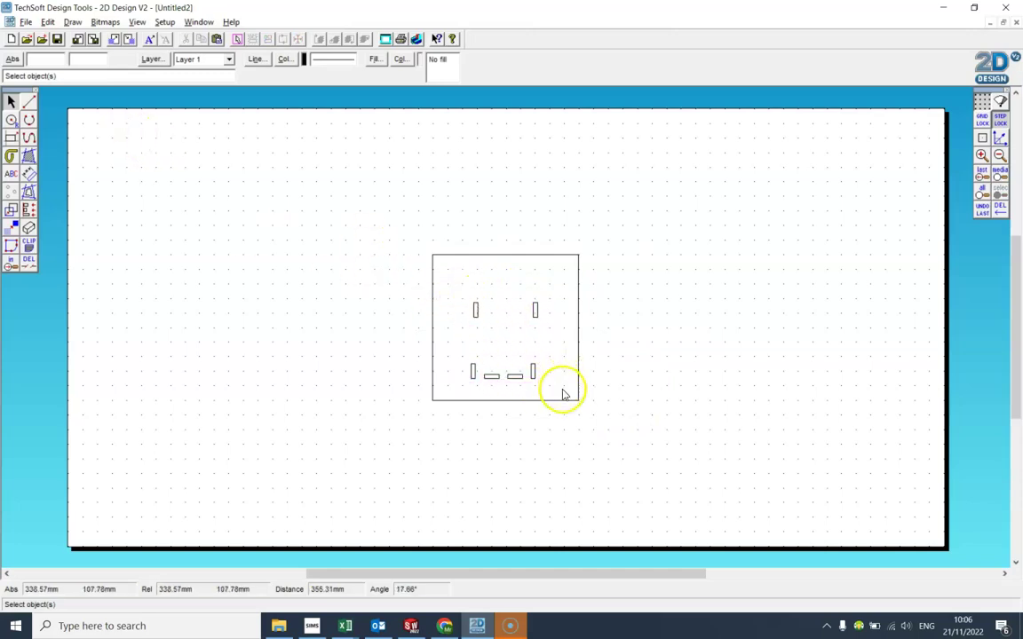
left_click(479, 256)
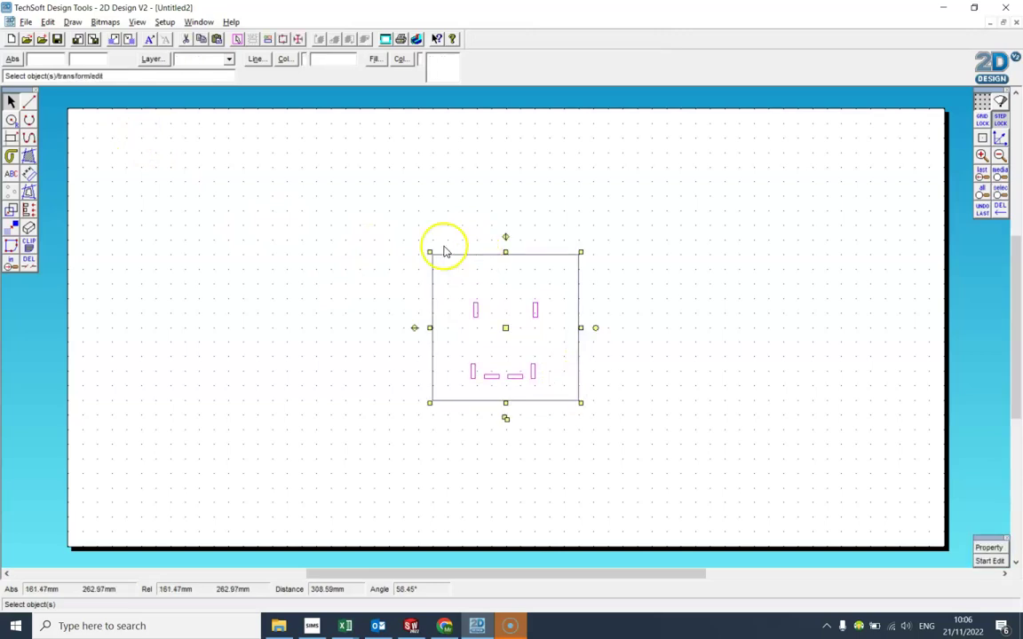
left_click(284, 59)
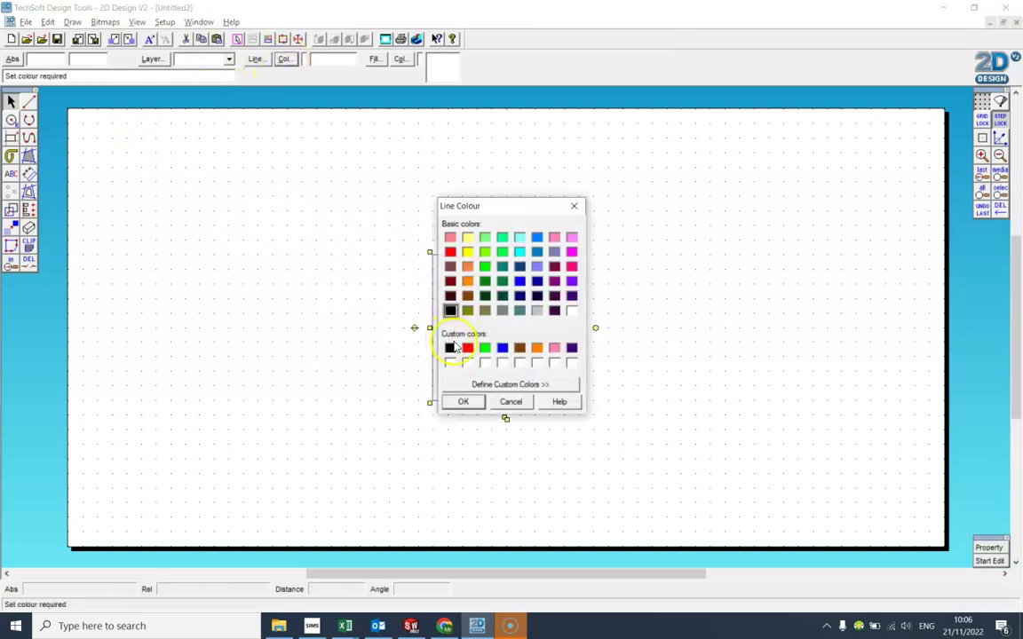
left_click(474, 405)
left_click(638, 423)
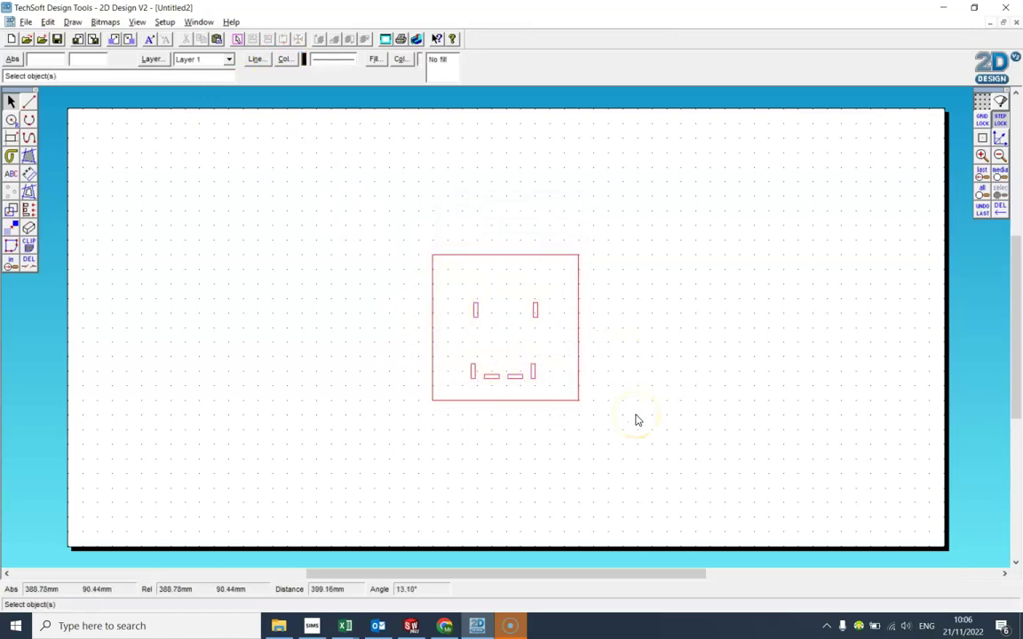
left_click(991, 157)
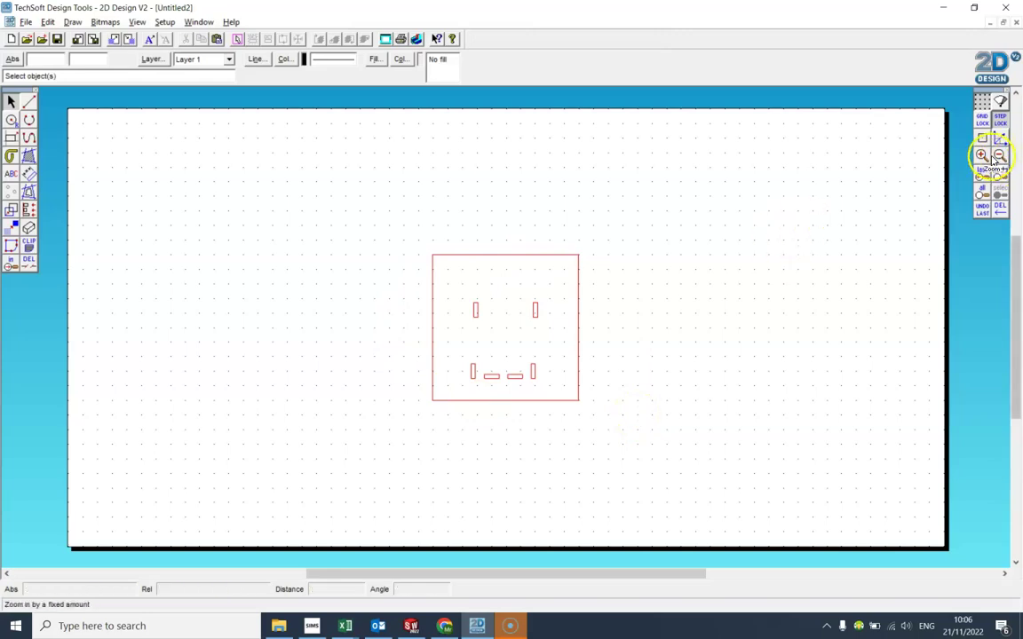
left_click(983, 157)
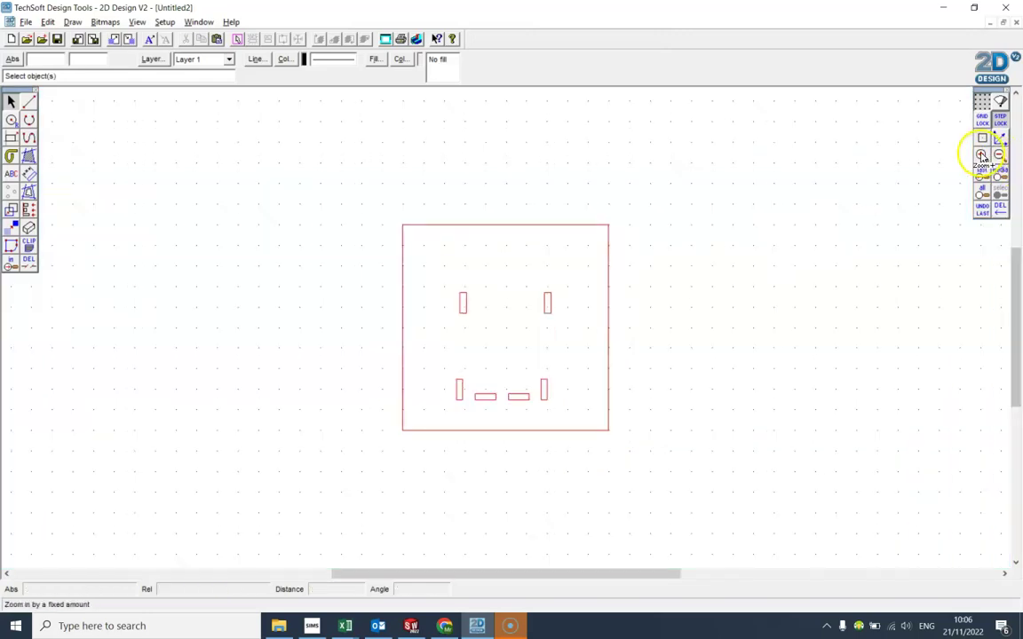
left_click_drag(642, 574, 652, 575)
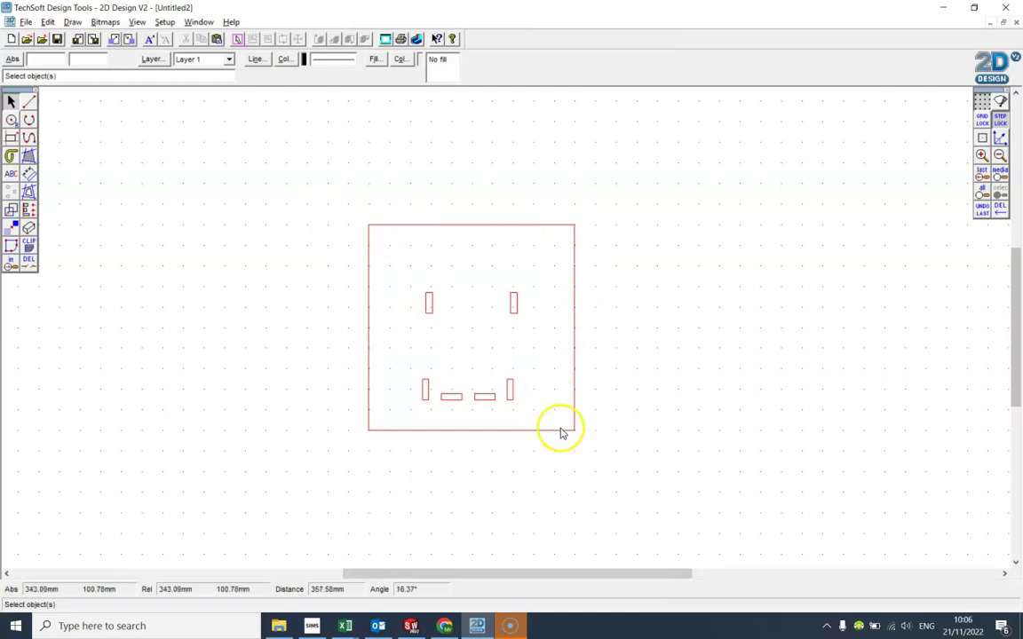
Explode the imported panel drawing into separate pieces
left_click(305, 196)
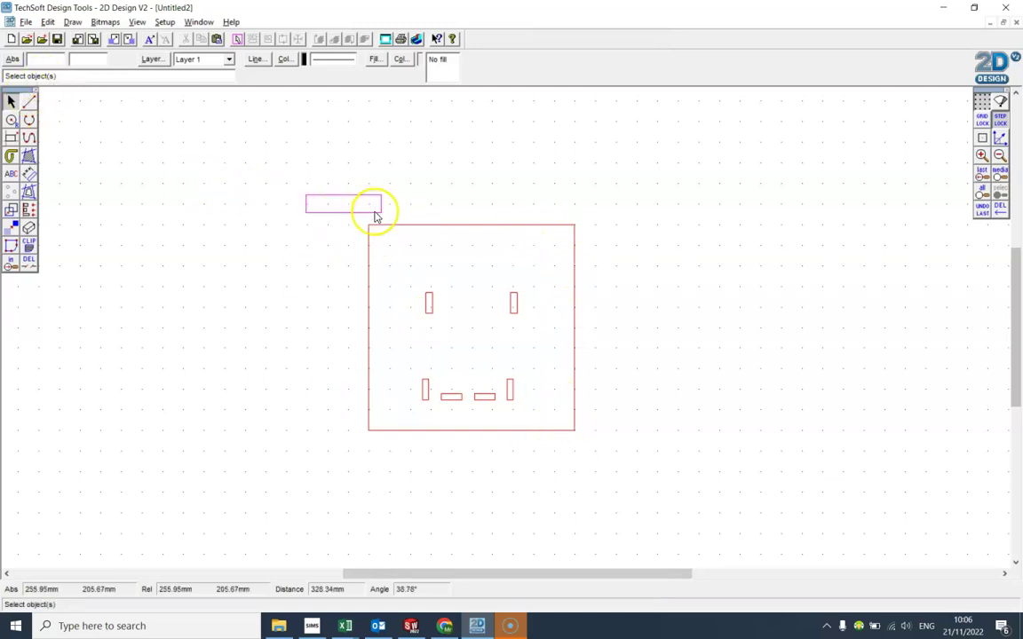
left_click_drag(375, 216, 649, 489)
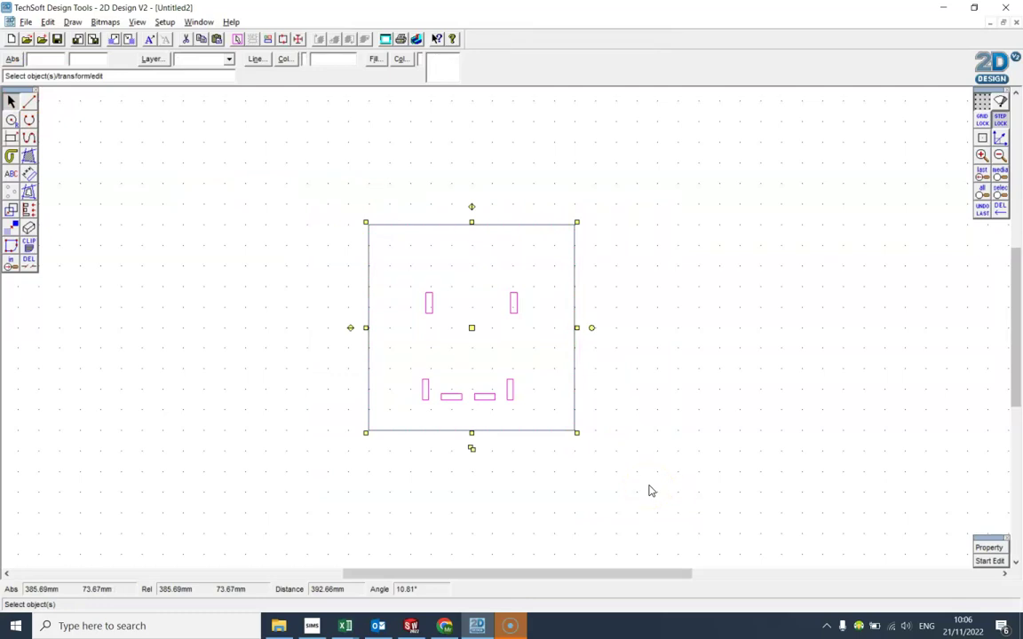
key("ctrl+e")
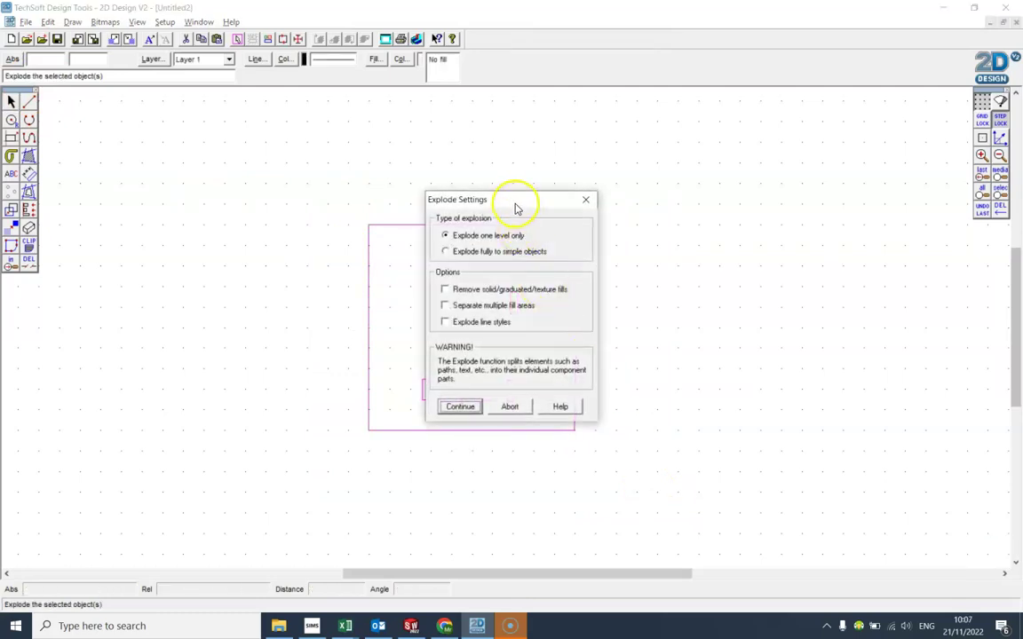
mouse_move(518, 208)
left_mouse_down()
mouse_move(708, 235)
mouse_move(697, 237)
left_mouse_up()
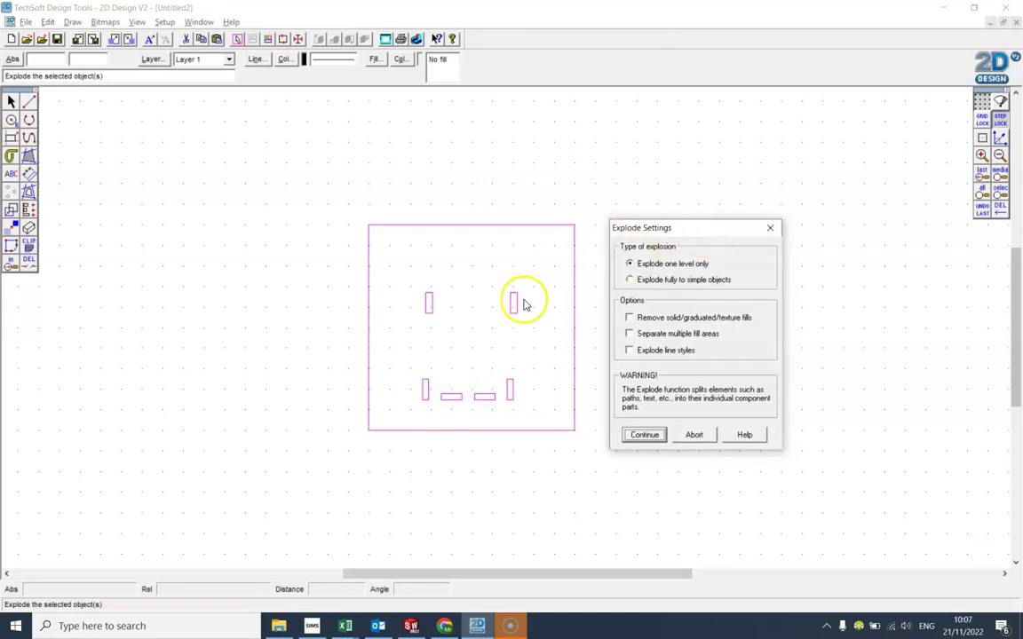
left_click(646, 435)
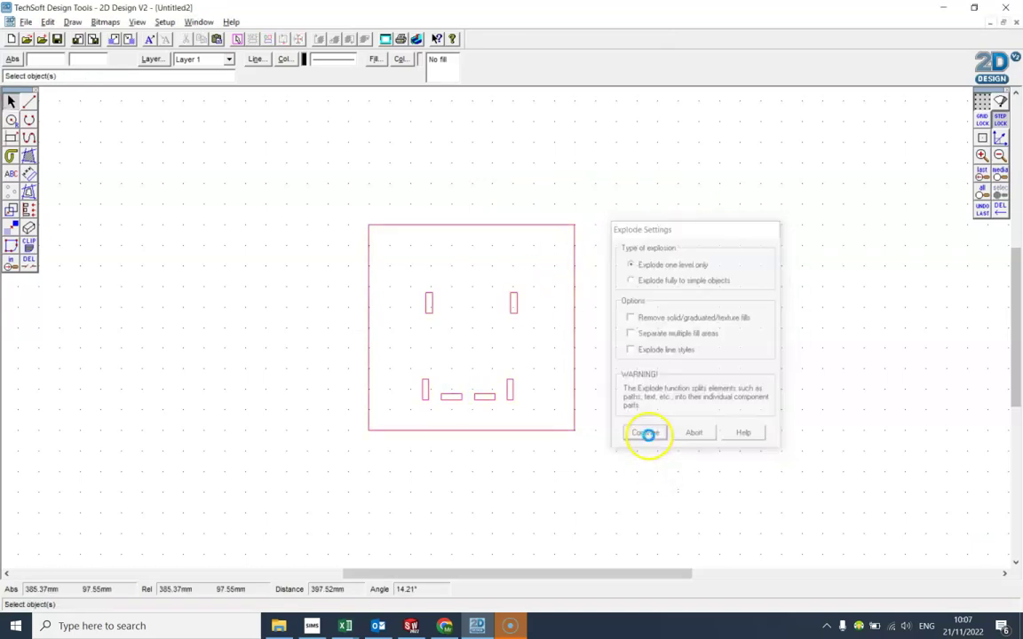
Delete the square's four edges: right, top, left and bottom
left_click(574, 380)
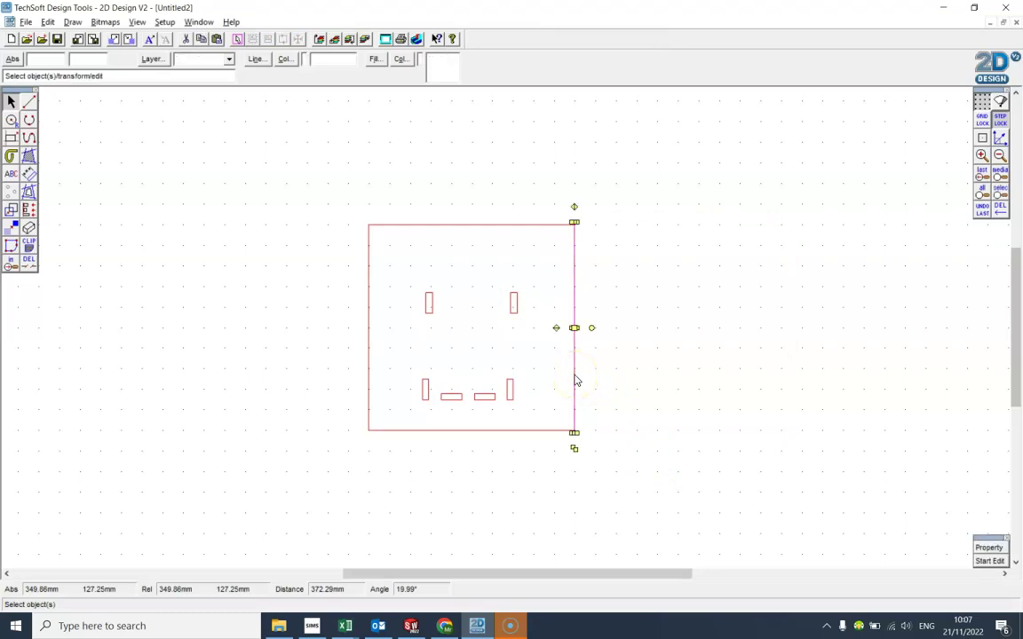
key("Delete")
left_click(524, 229)
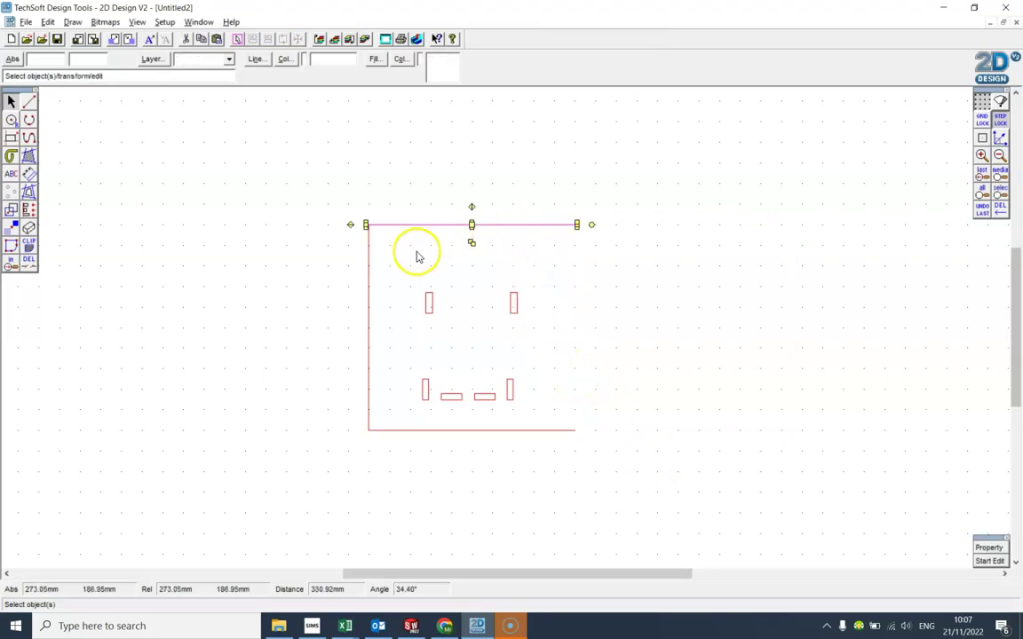
key("Delete")
left_click(368, 296)
key("Delete")
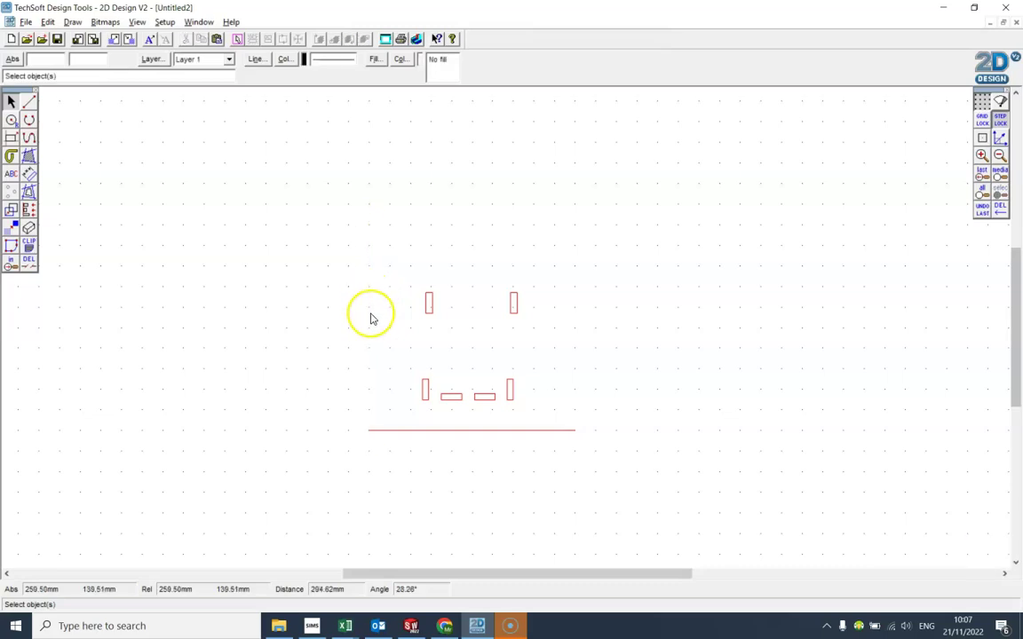
left_click(436, 431)
key("Delete")
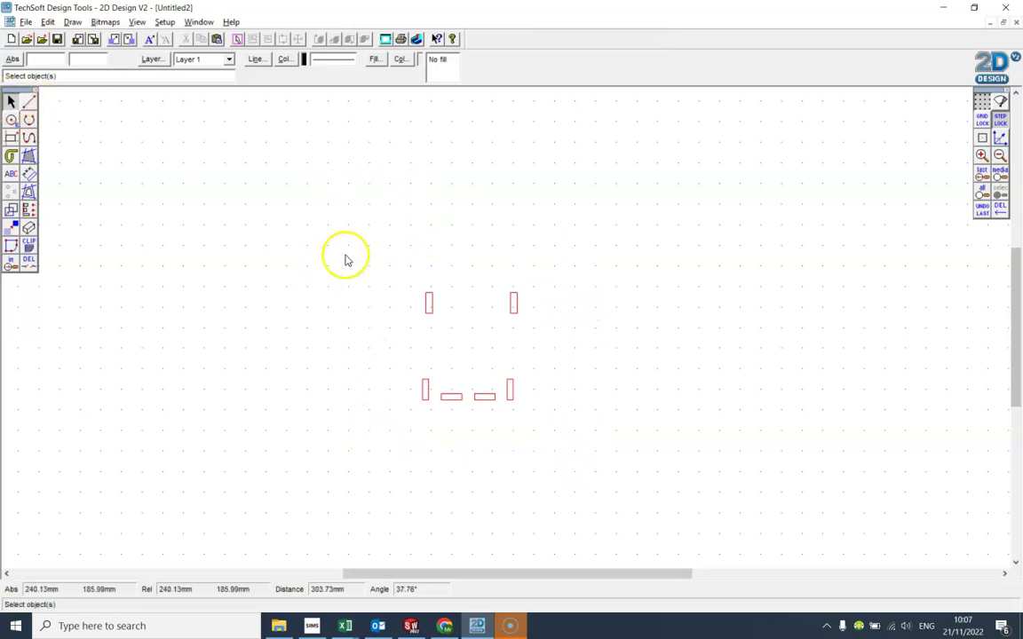
Shift the six slot rectangles slightly up and left, then view the whole page
mouse_move(377, 243)
left_mouse_down()
mouse_move(475, 320)
mouse_move(575, 474)
left_mouse_up()
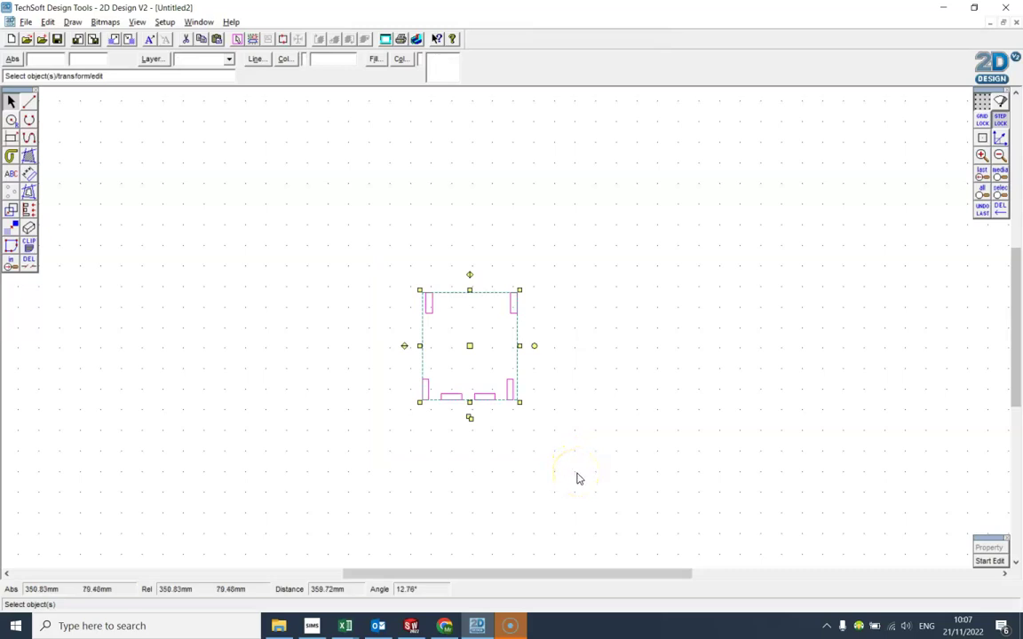
left_click(584, 420)
left_click(427, 304)
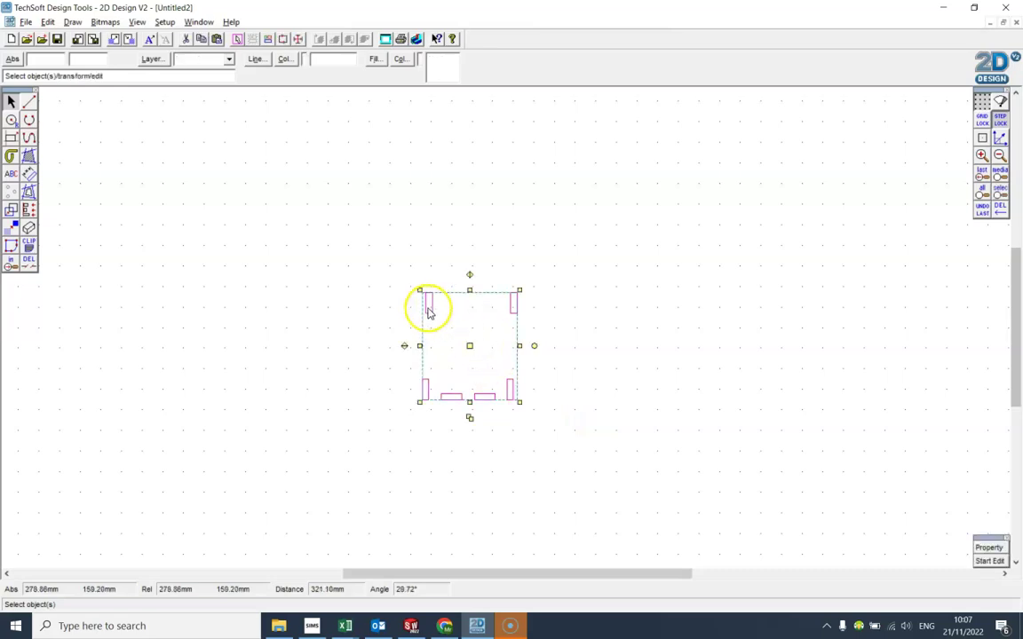
left_click_drag(467, 345, 448, 338)
left_click(616, 365)
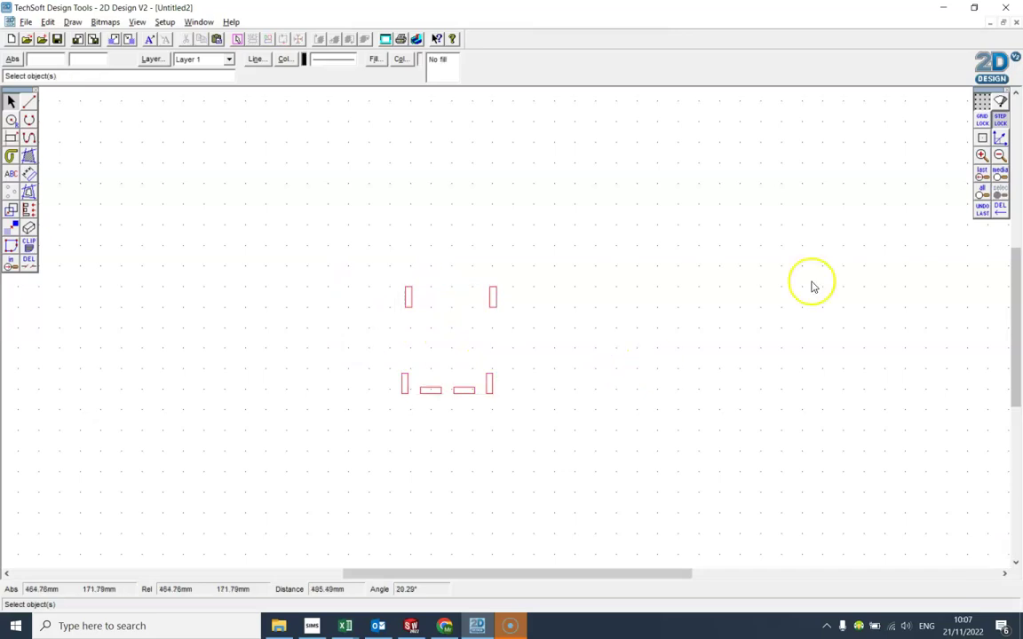
left_click(1001, 157)
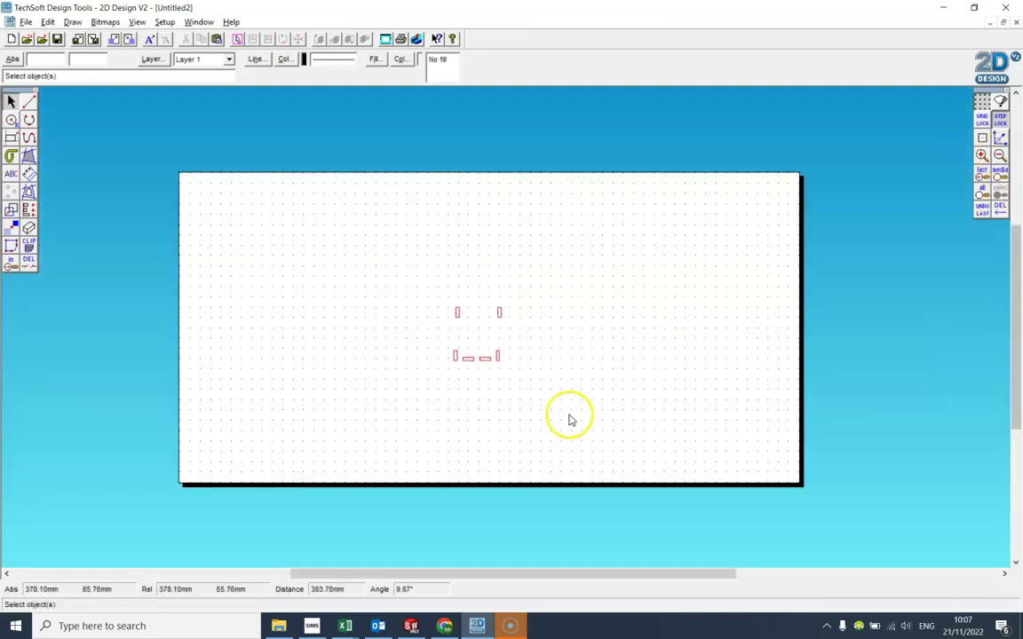
Copy the reindeer image from the Etsy listing and return to 2D Design
left_click(445, 626)
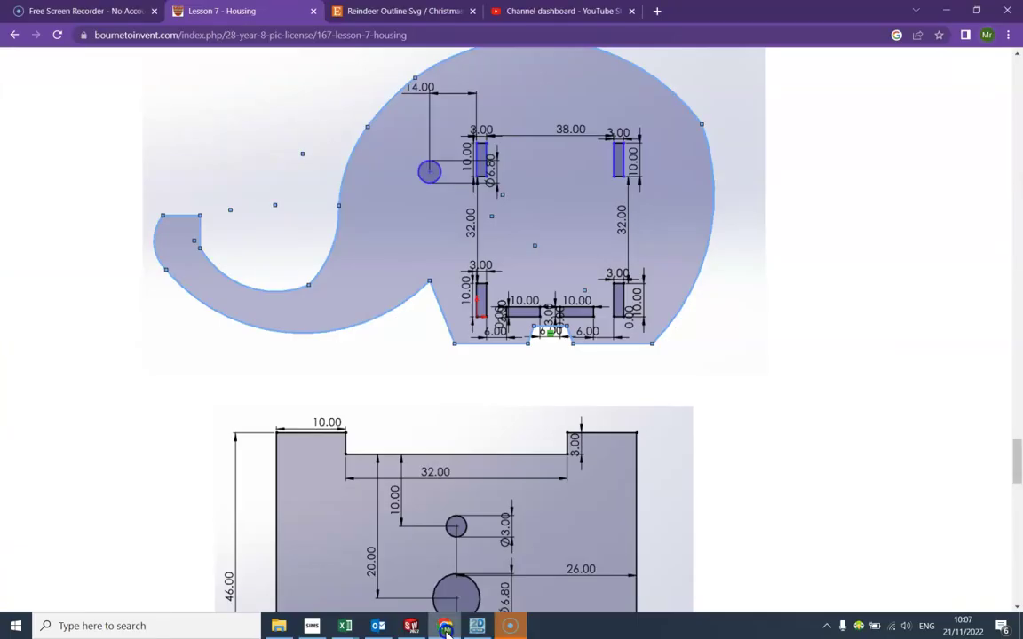
left_click(340, 16)
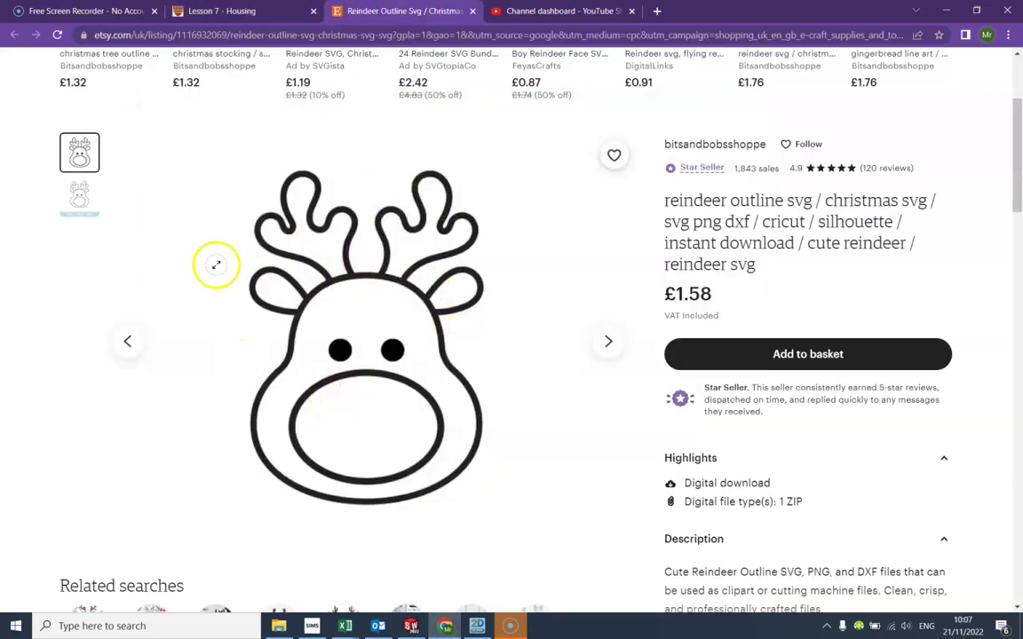
right_click(356, 265)
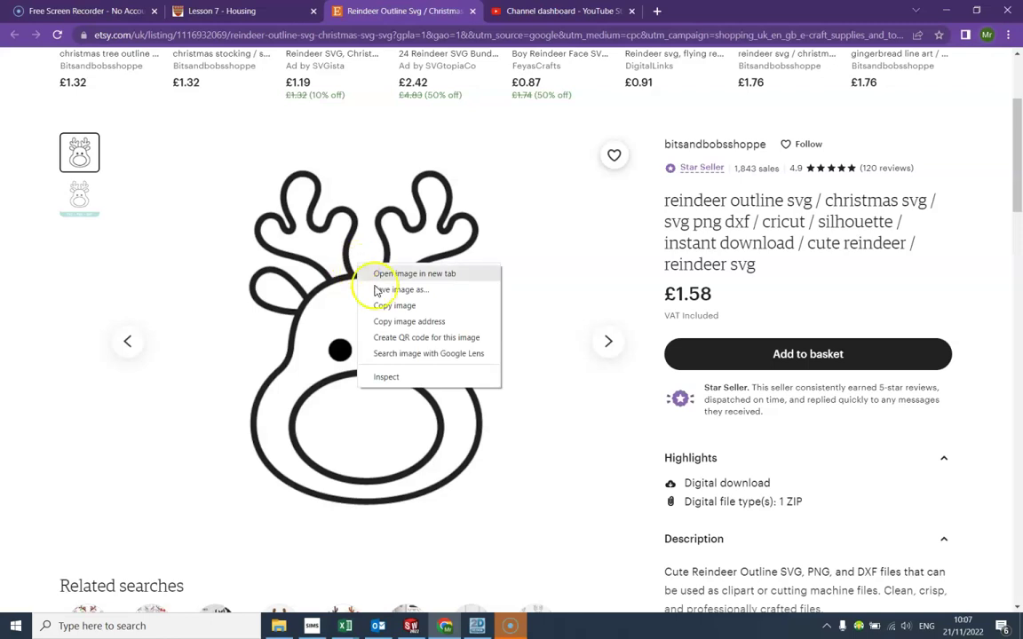
left_click(407, 305)
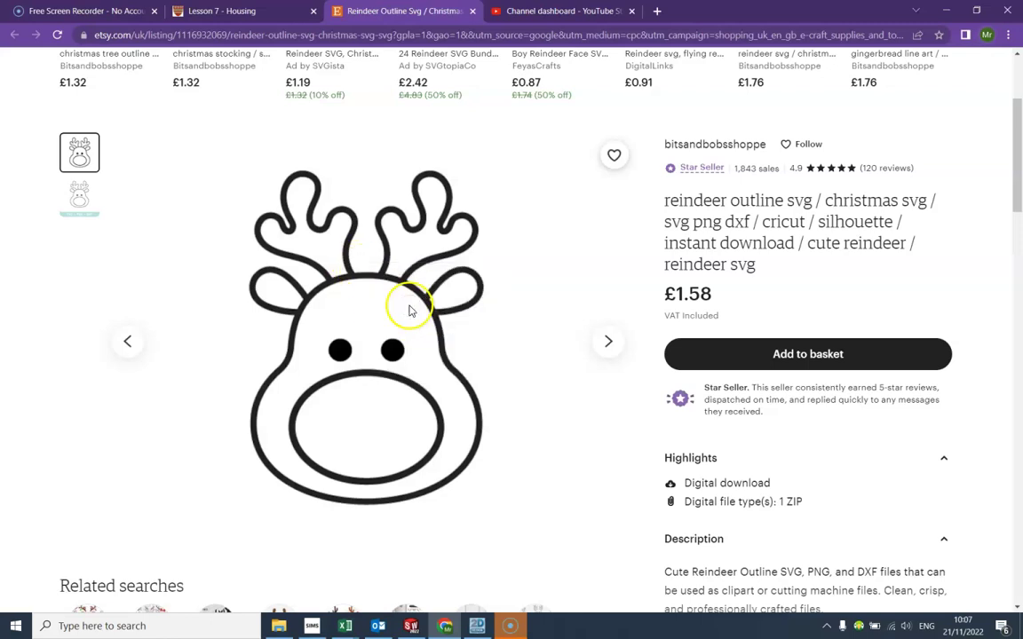
left_click(477, 626)
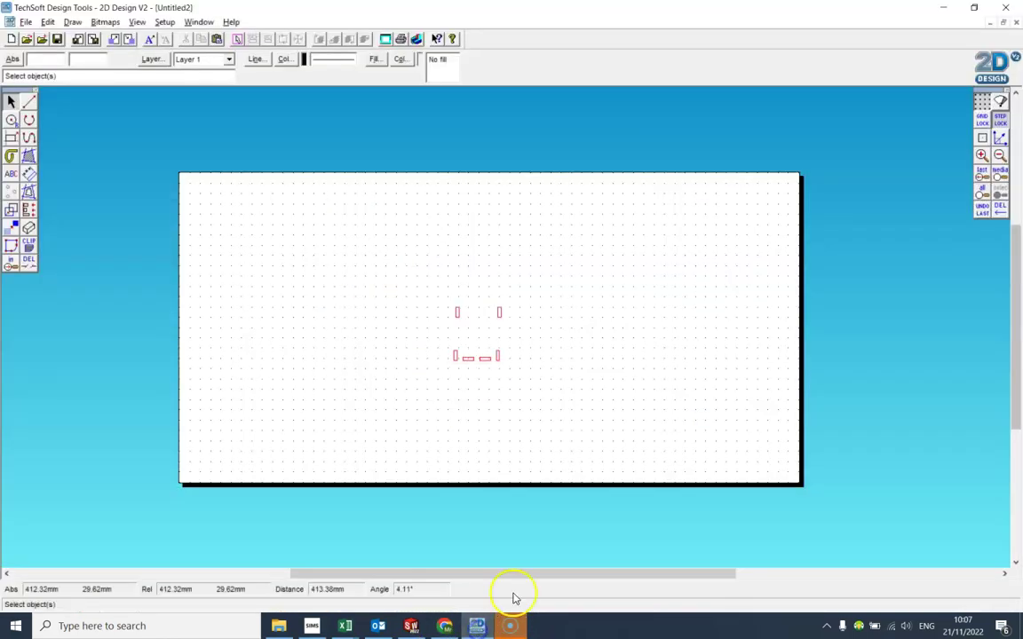
Paste the reindeer image, scale it down, and place it just right of the six slots
right_click(628, 298)
left_click(669, 335)
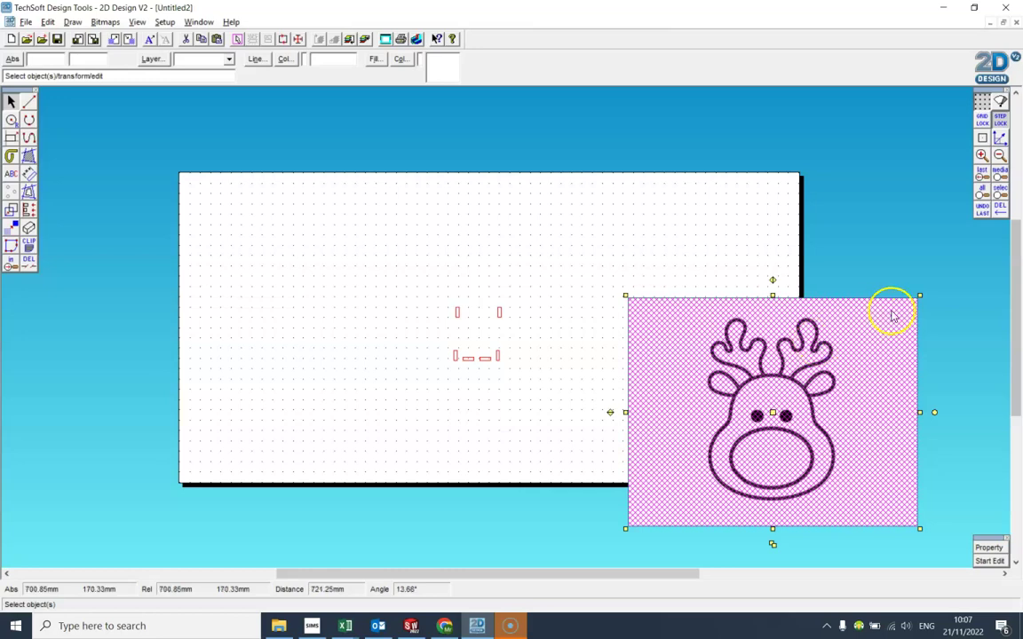
left_click_drag(920, 295, 815, 384)
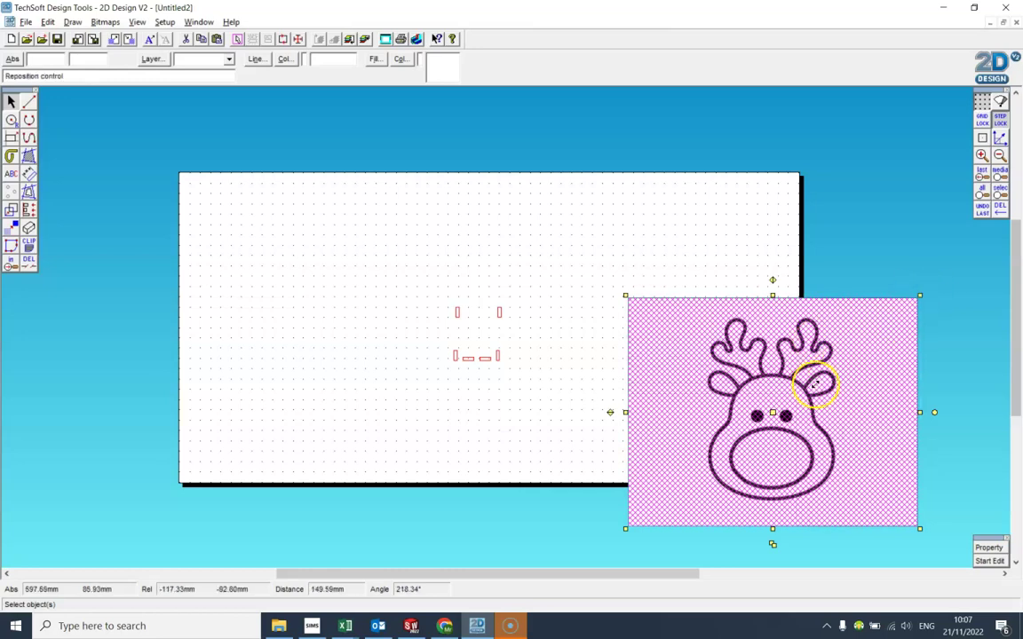
left_click_drag(736, 444, 746, 433)
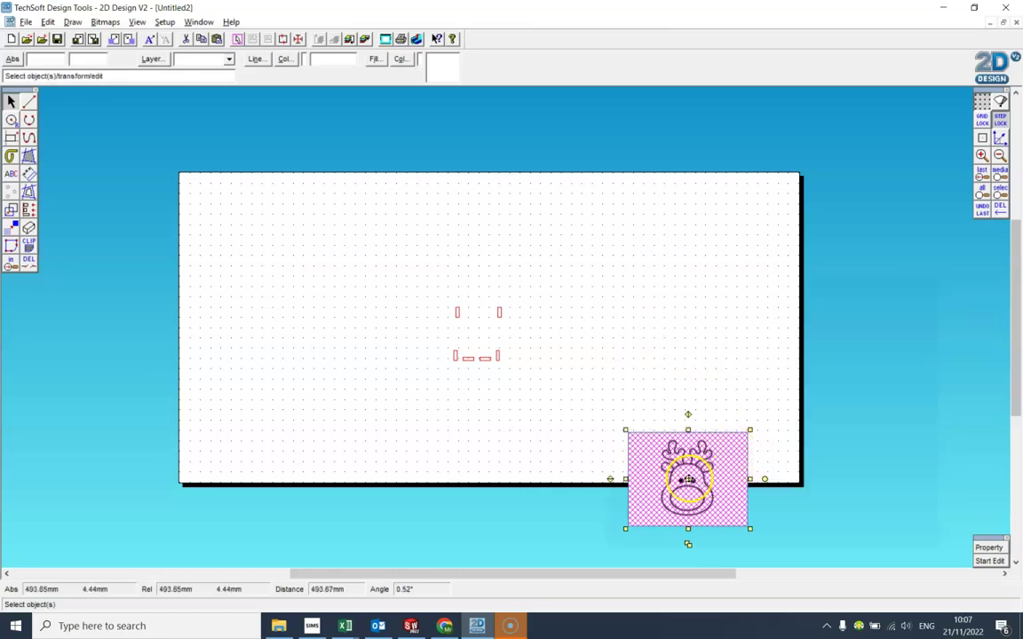
left_click_drag(688, 480, 564, 329)
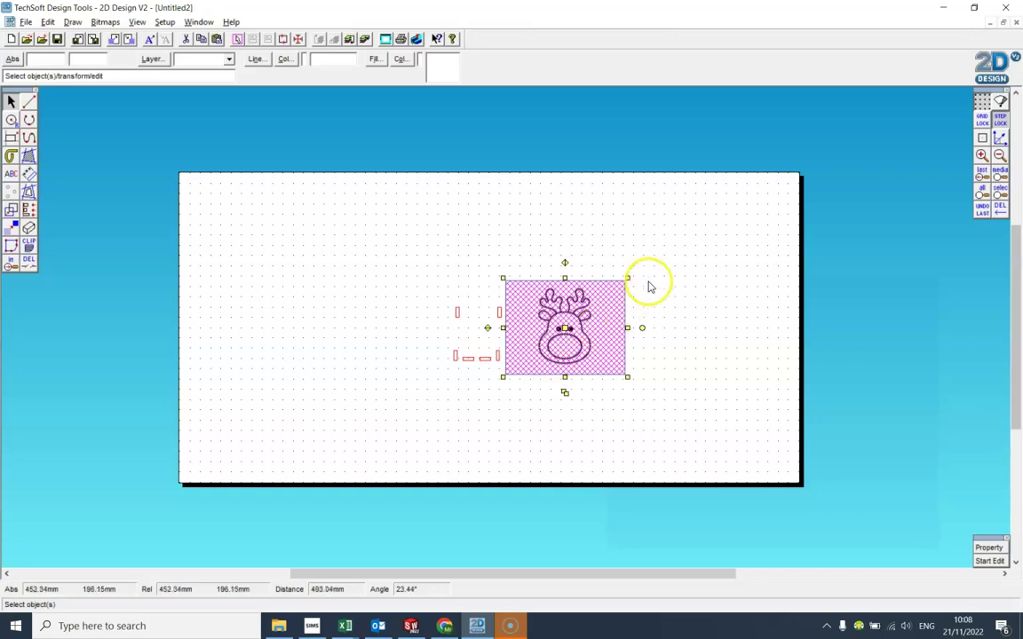
left_click_drag(627, 277, 645, 269)
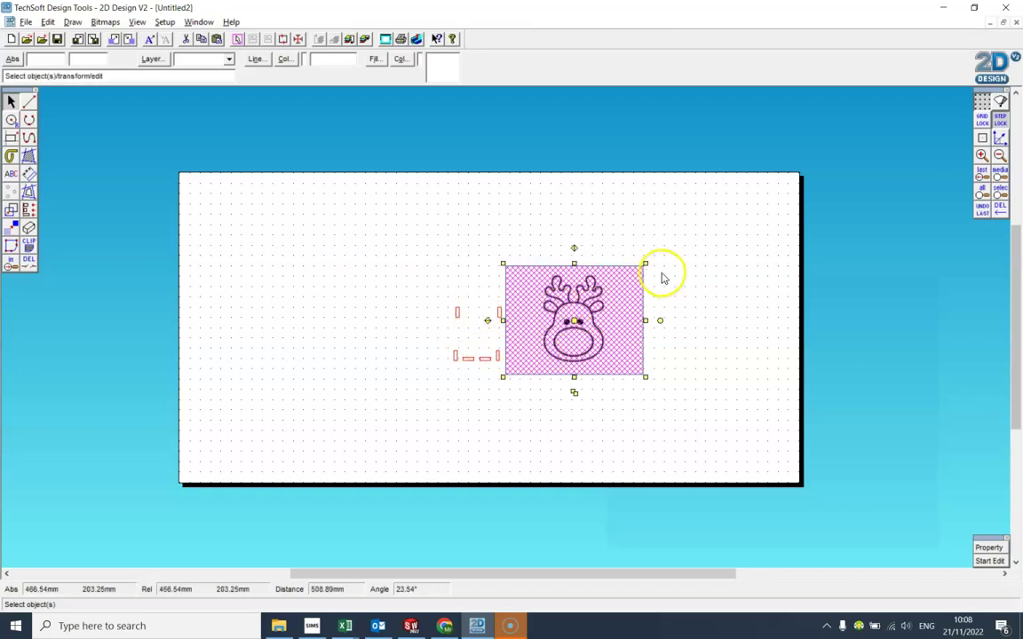
mouse_move(645, 263)
left_mouse_down()
mouse_move(660, 244)
mouse_move(663, 253)
left_mouse_up()
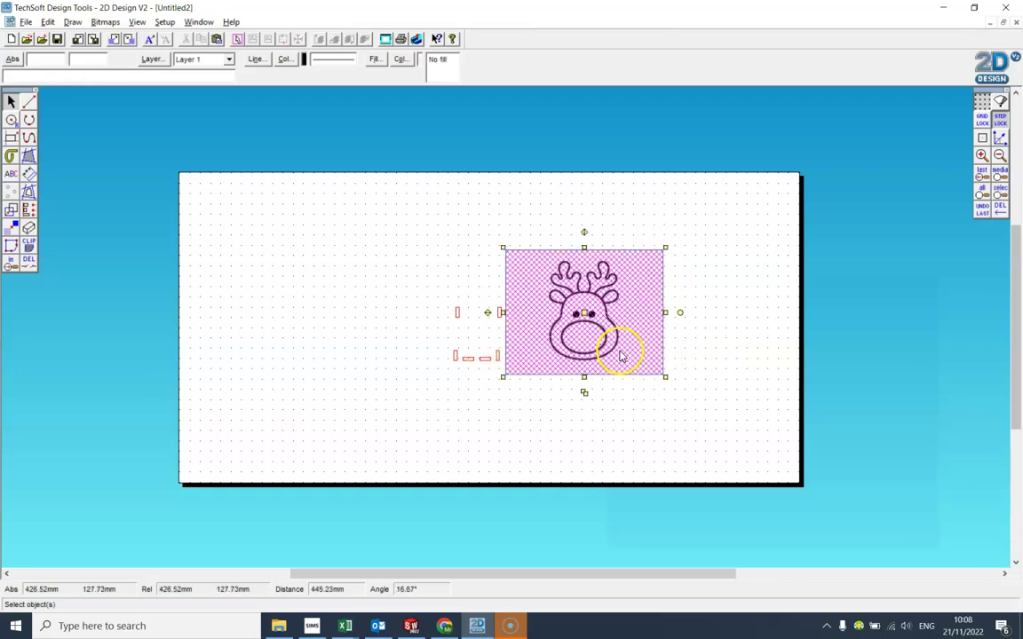
left_click_drag(584, 312, 606, 317)
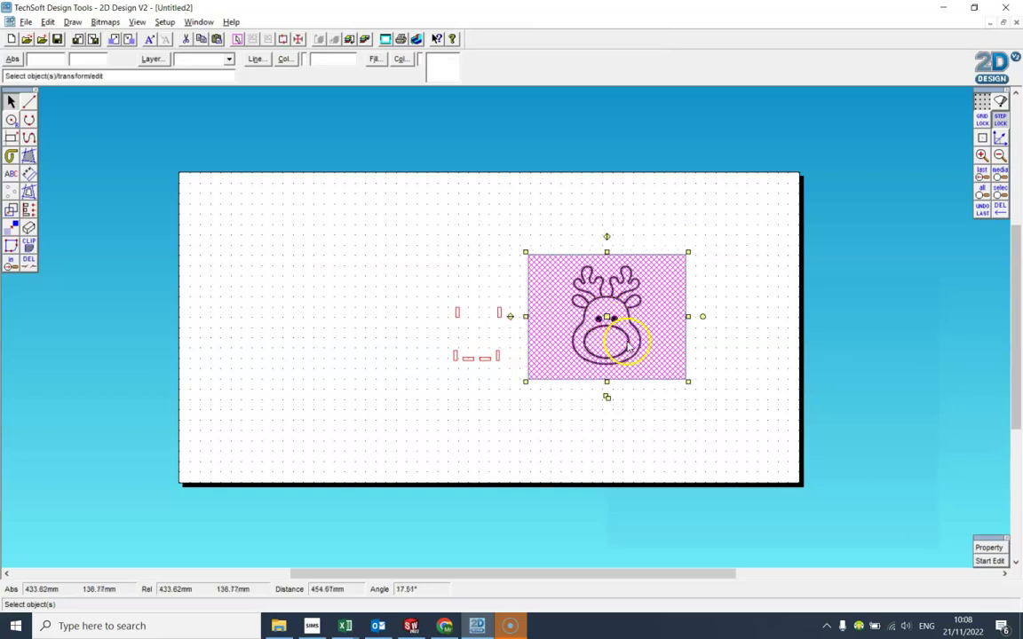
left_click(743, 308)
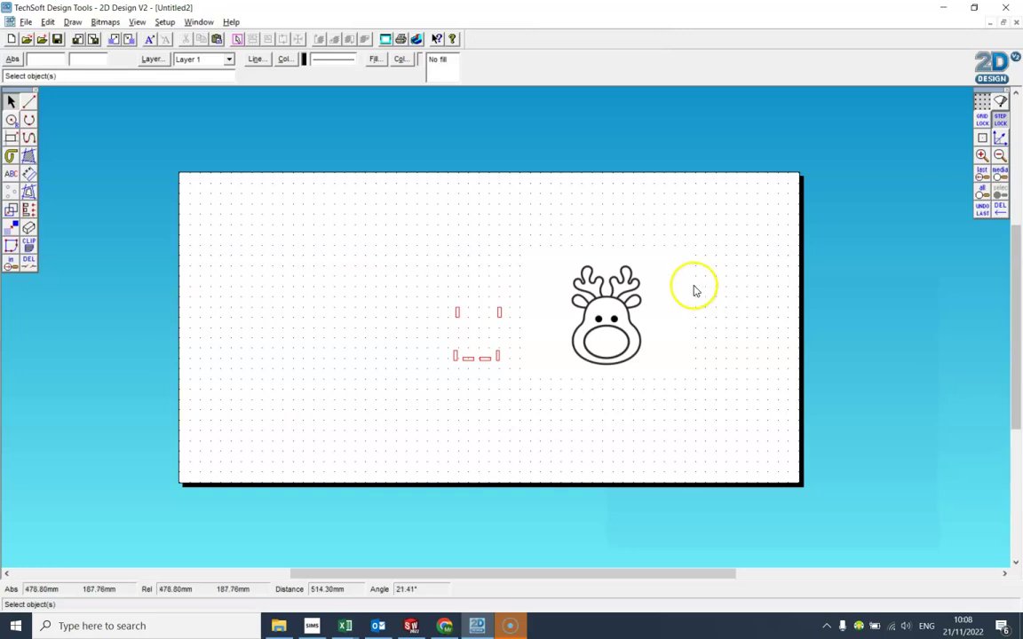
Vectorise the reindeer bitmap in monochrome with raised luminance and default conversion settings
left_click(105, 24)
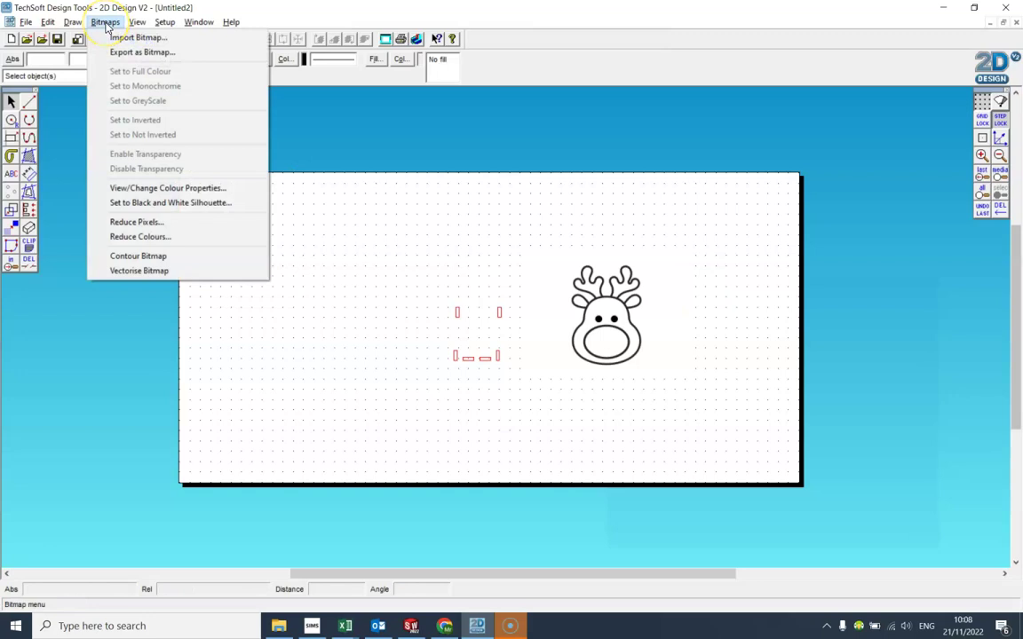
left_click(146, 271)
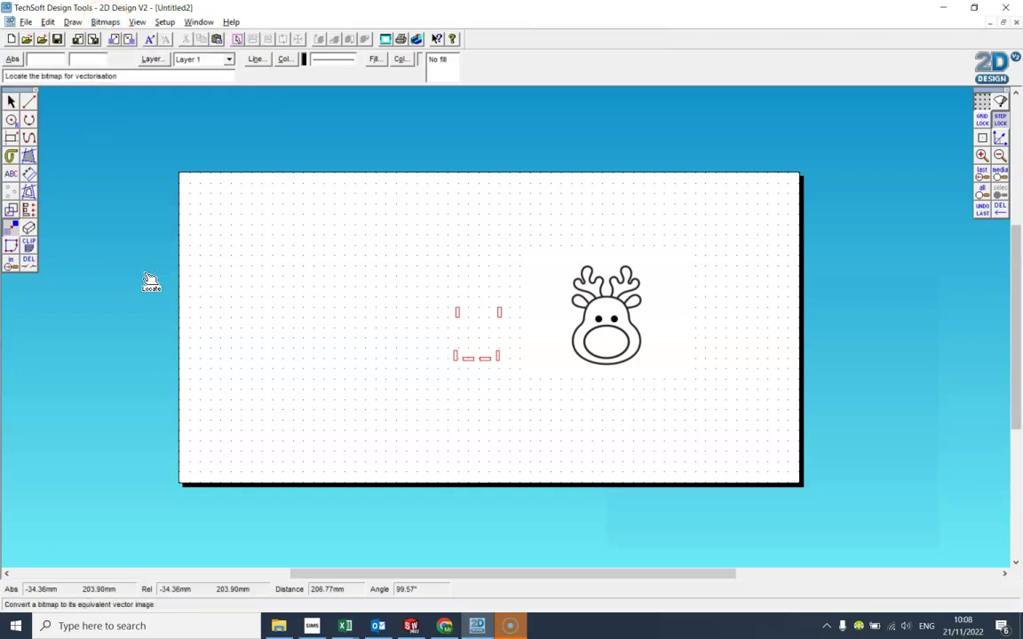
left_click(626, 326)
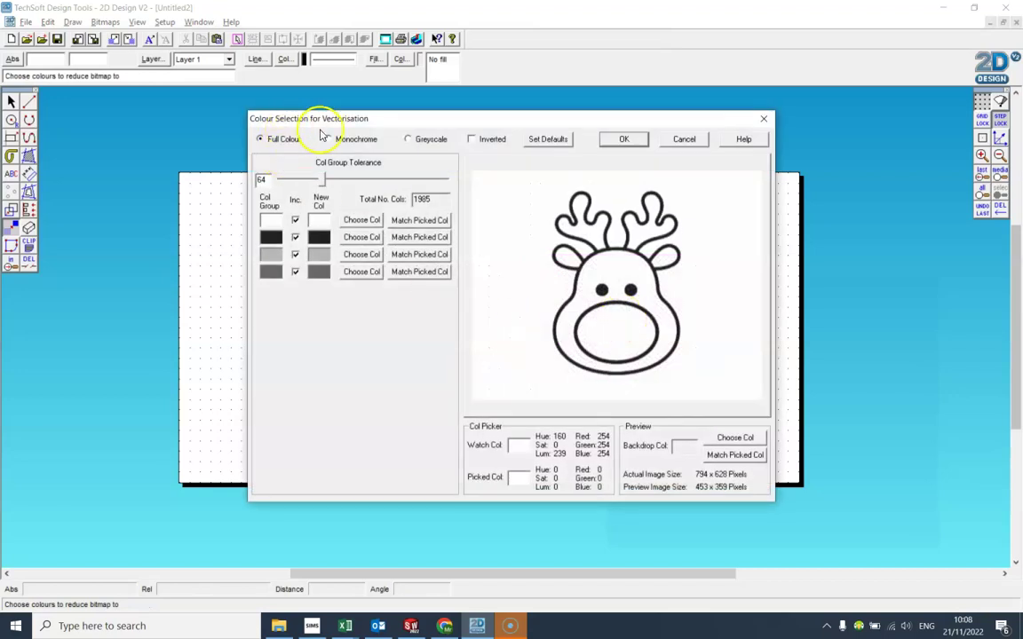
left_click(328, 139)
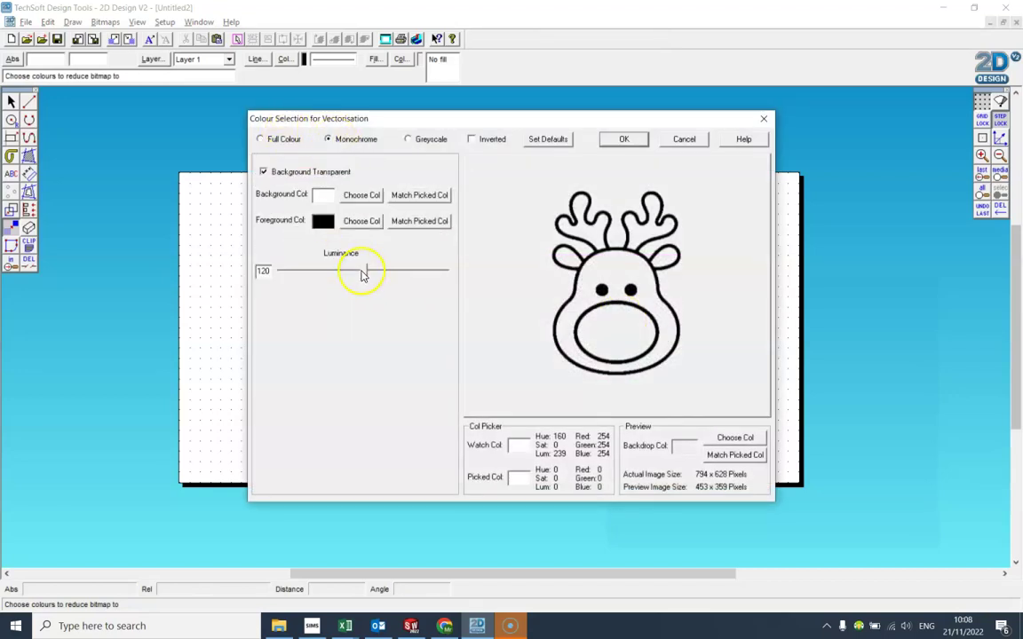
left_click_drag(374, 272, 421, 269)
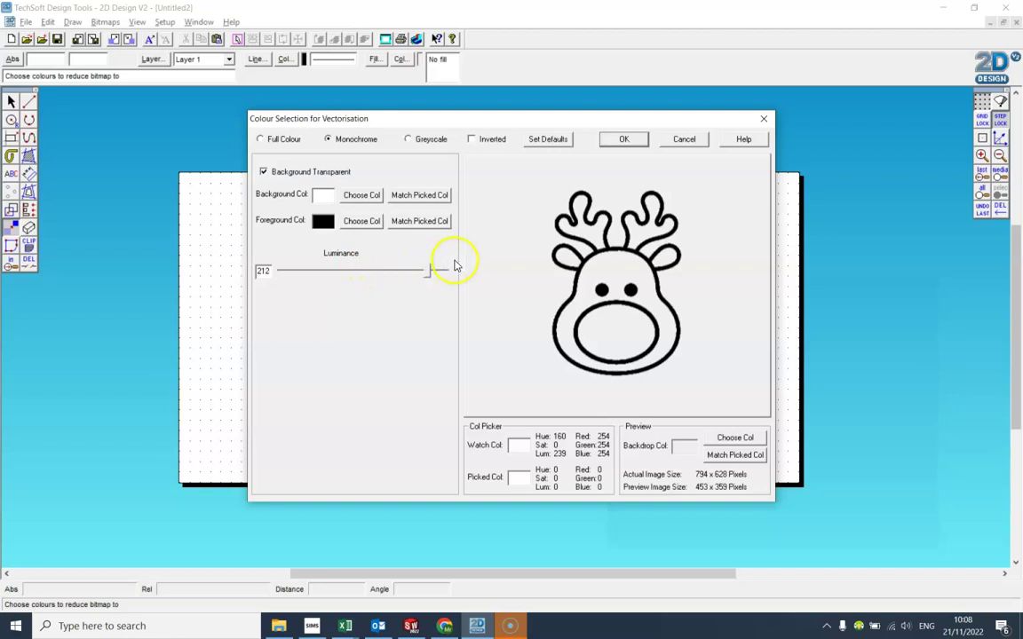
left_click(625, 142)
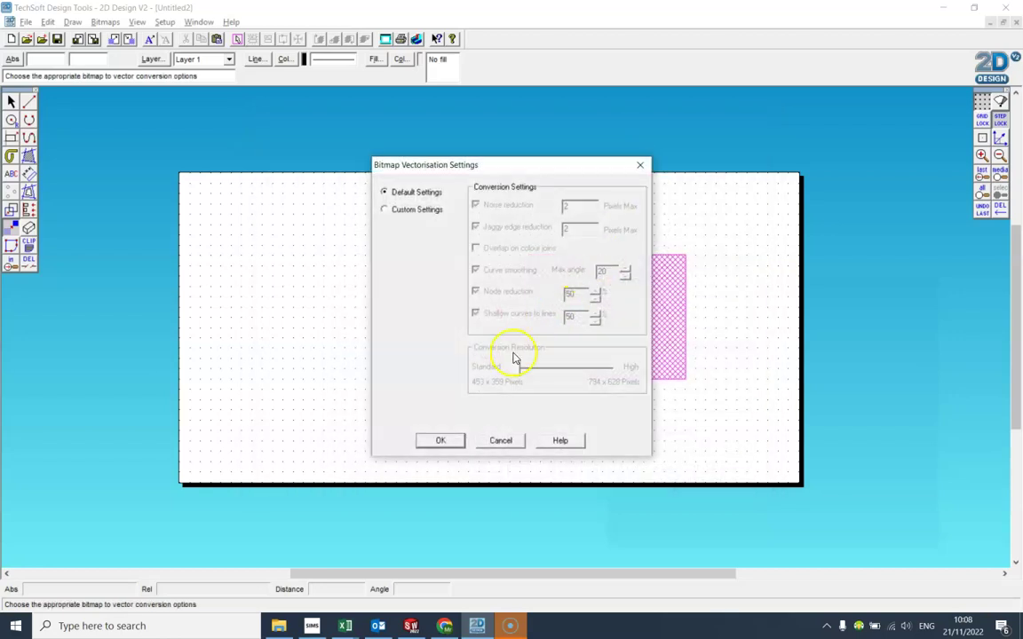
left_click(442, 442)
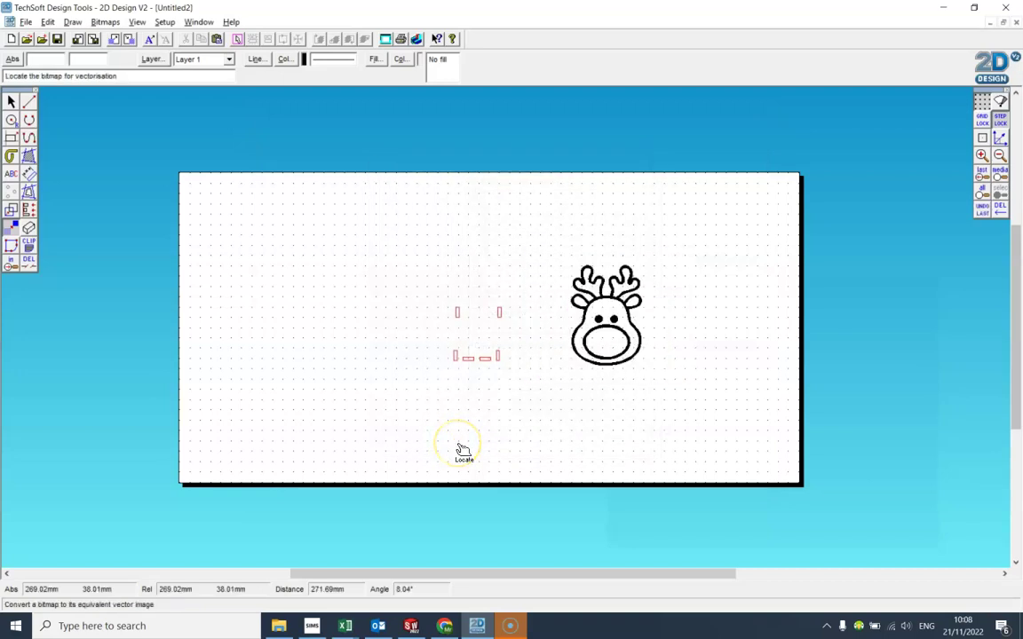
Move the vectorised reindeer over the red slots, zoom in and enlarge it
left_click(10, 100)
left_click(605, 339)
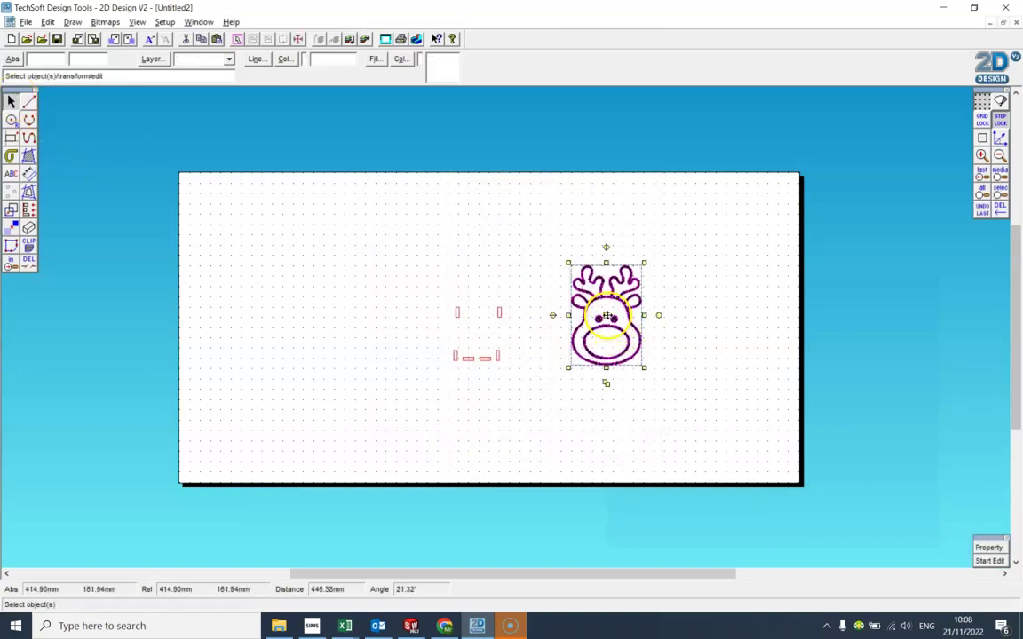
left_click_drag(605, 315, 482, 319)
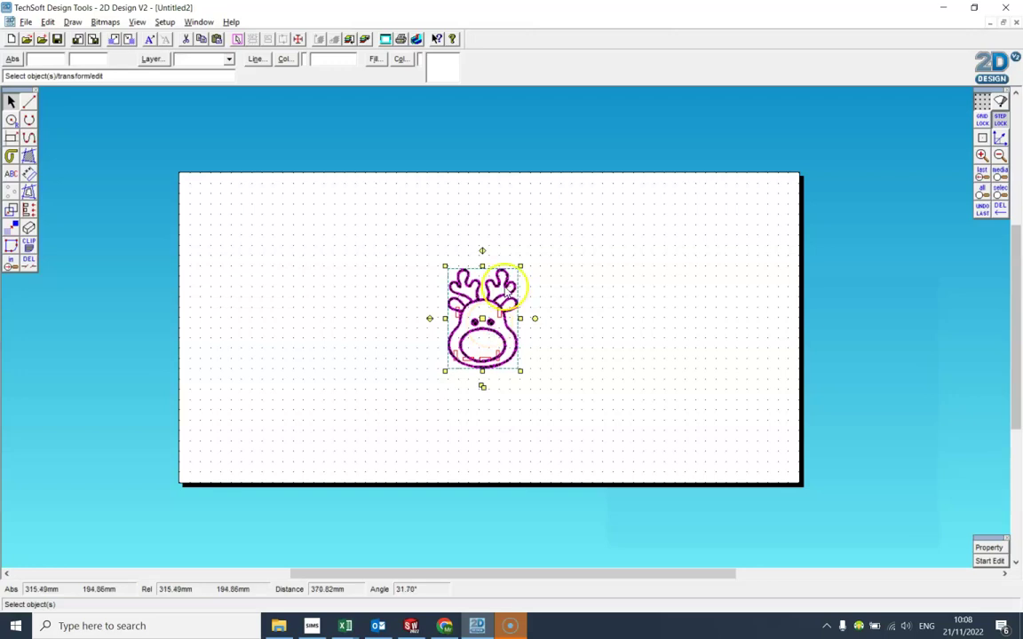
left_click(982, 157)
left_click(982, 156)
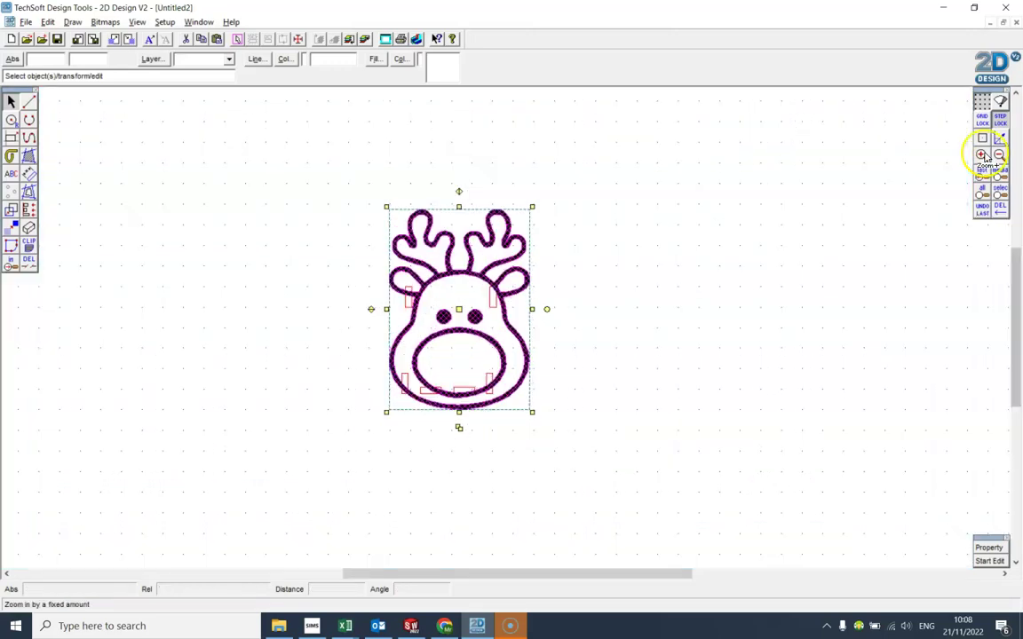
left_click(982, 156)
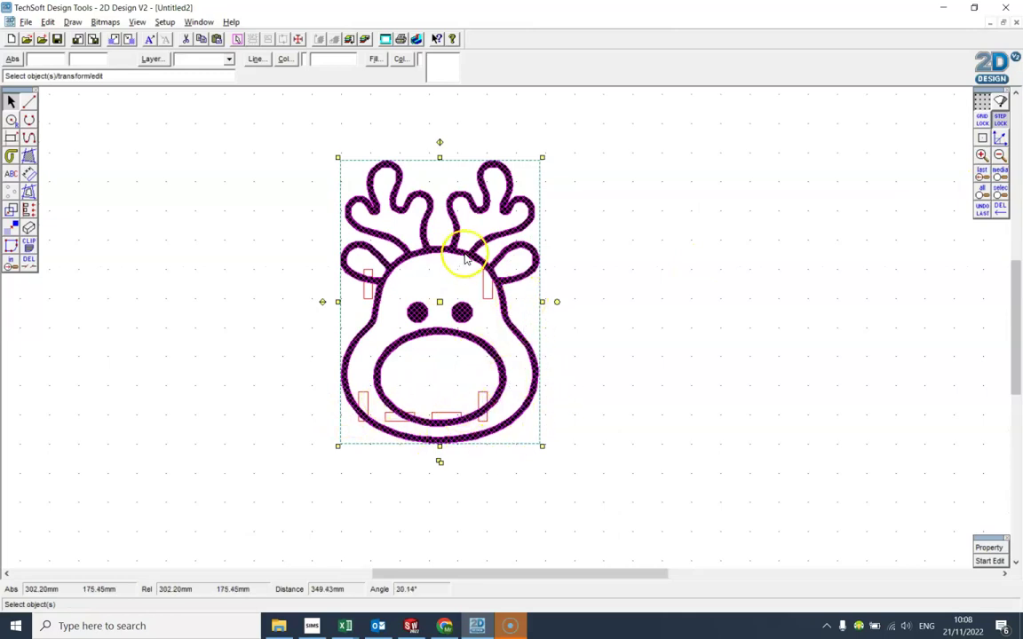
left_click_drag(544, 156, 563, 132)
left_click_drag(451, 289, 426, 289)
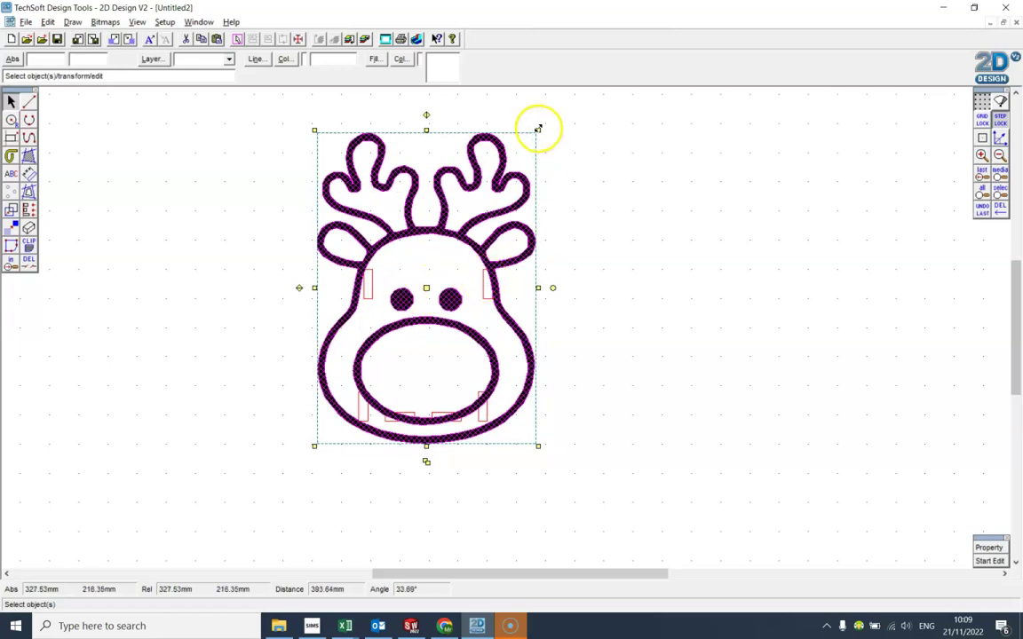
left_click_drag(538, 130, 557, 104)
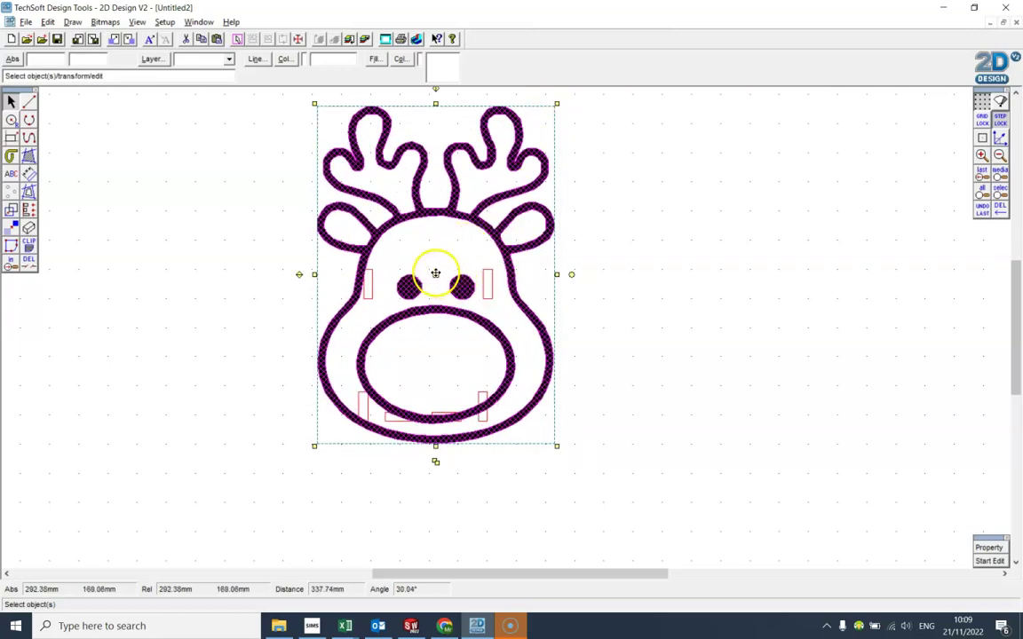
left_click_drag(435, 274, 428, 269)
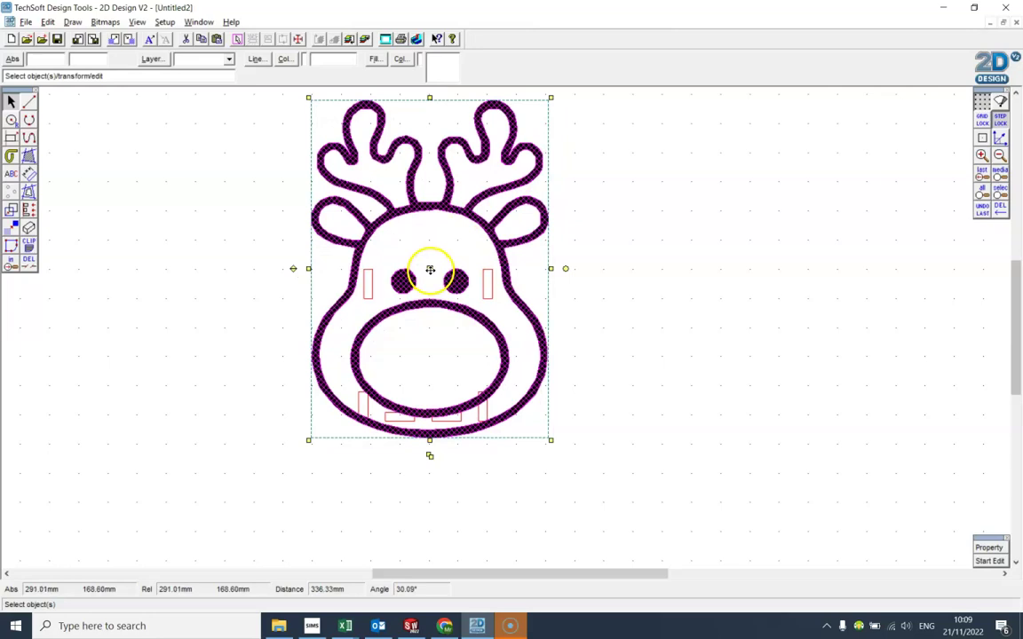
Fine-tune the reindeer's size and position so the slots sit inside its face
mouse_move(477, 626)
left_click(513, 626)
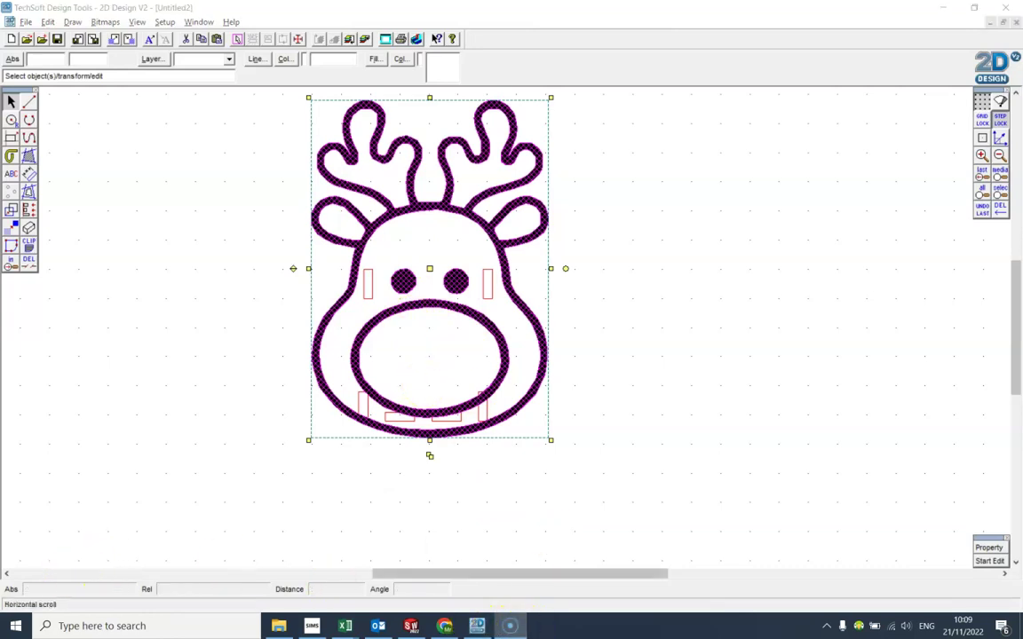
left_click(532, 391)
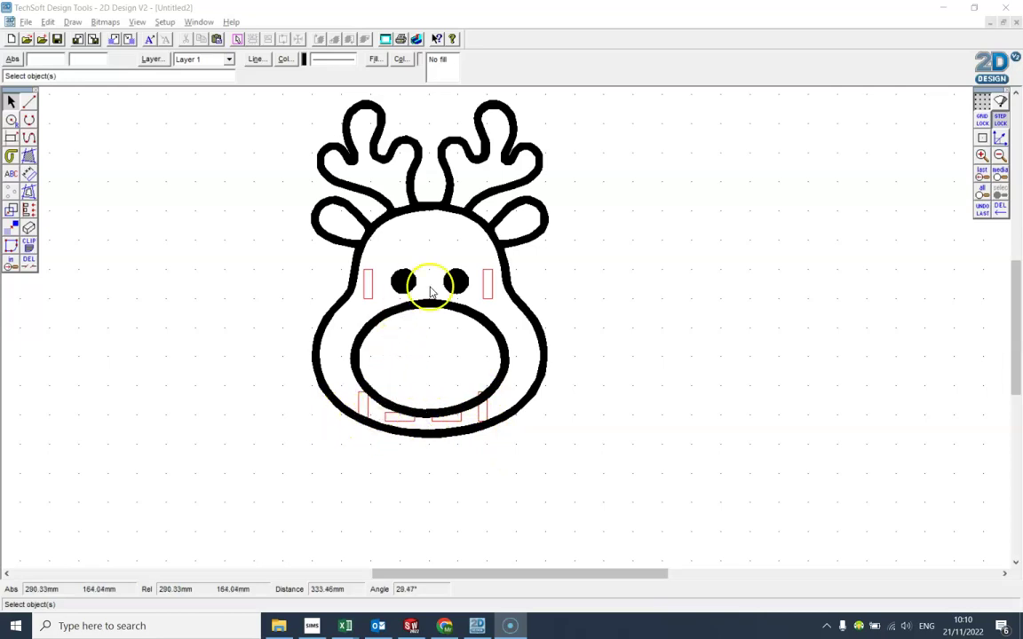
left_click(453, 222)
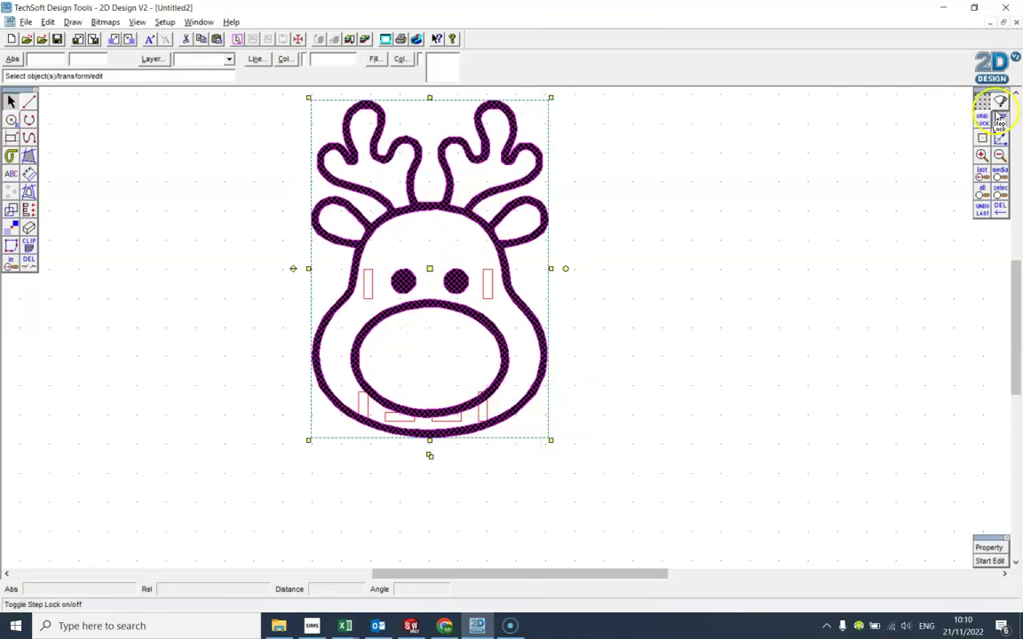
left_click_drag(1012, 320, 1012, 309)
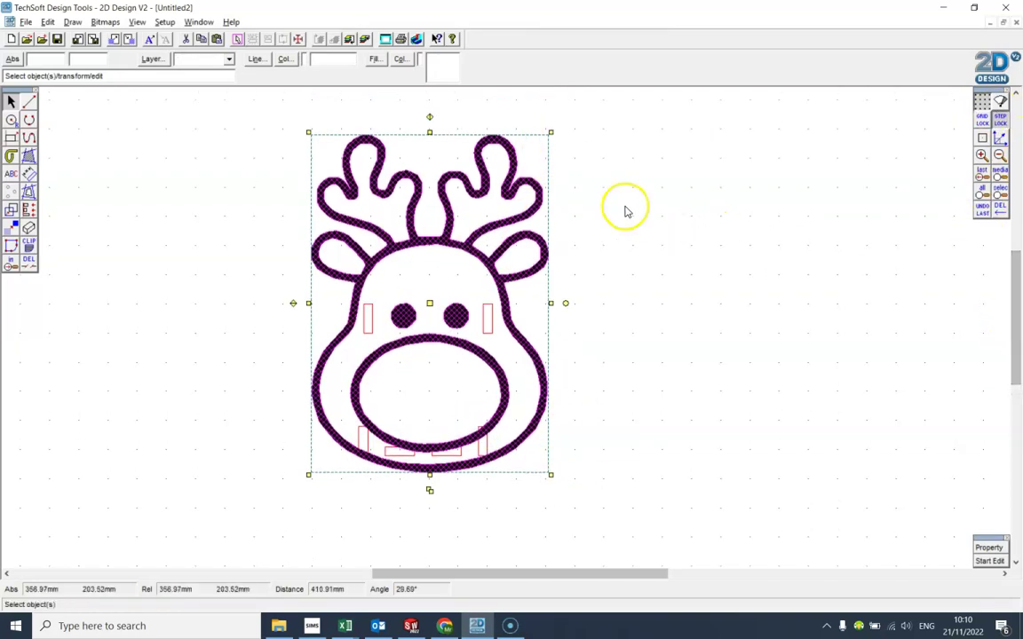
left_click_drag(551, 131, 561, 118)
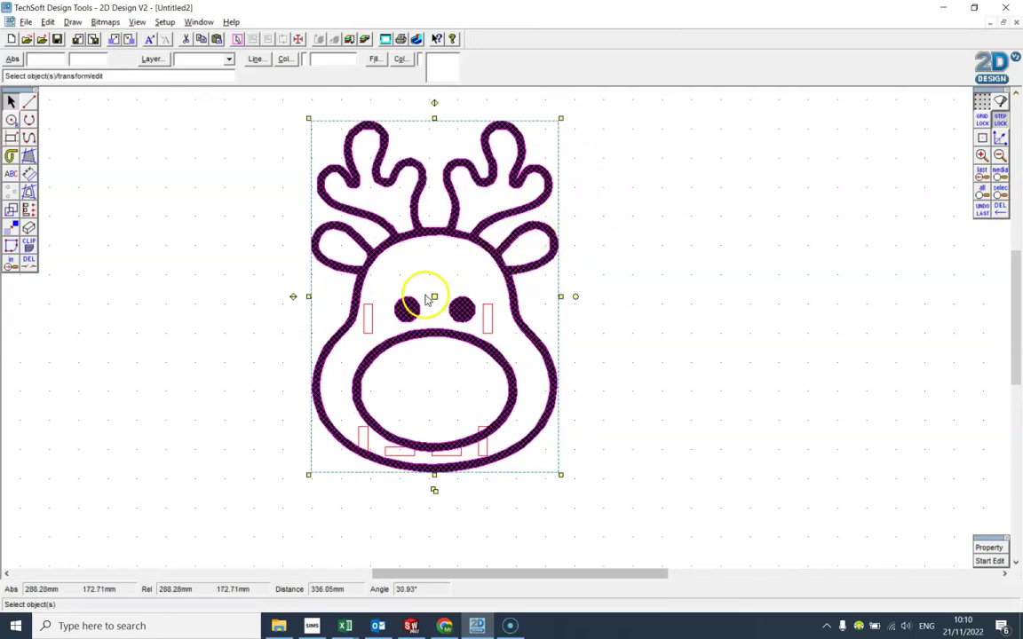
left_click_drag(433, 296, 428, 297)
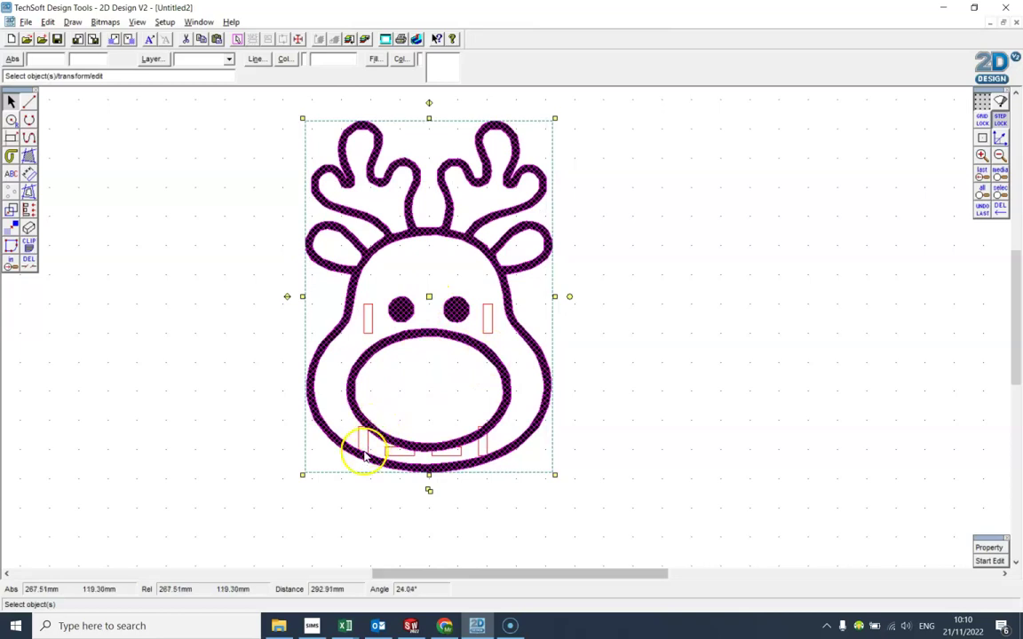
left_click(619, 364)
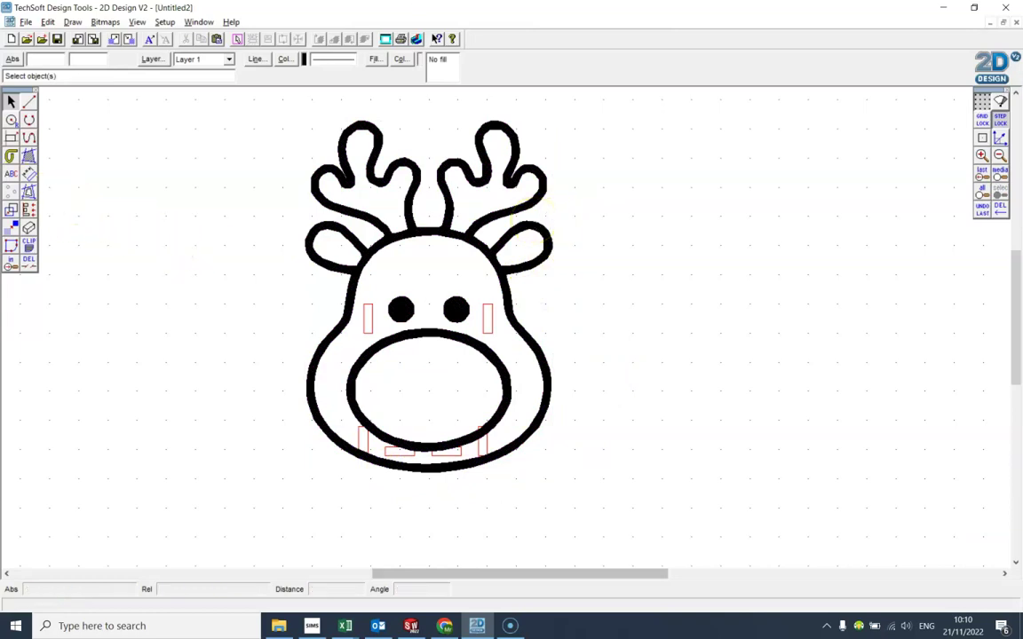
Set up a single contour with red line colour for the reindeer's cut outline
left_click(30, 196)
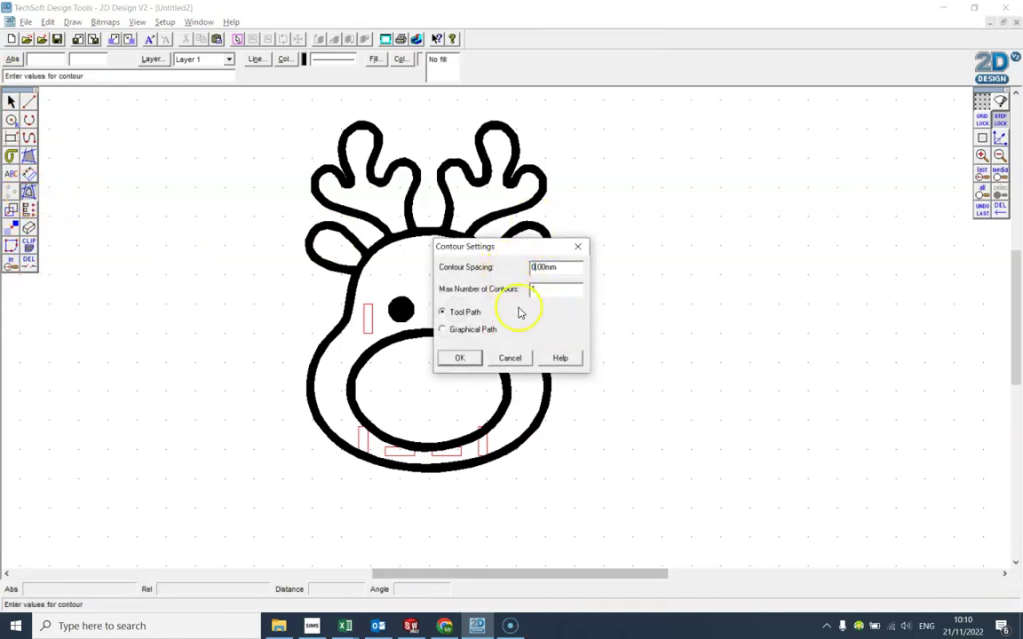
left_click(460, 358)
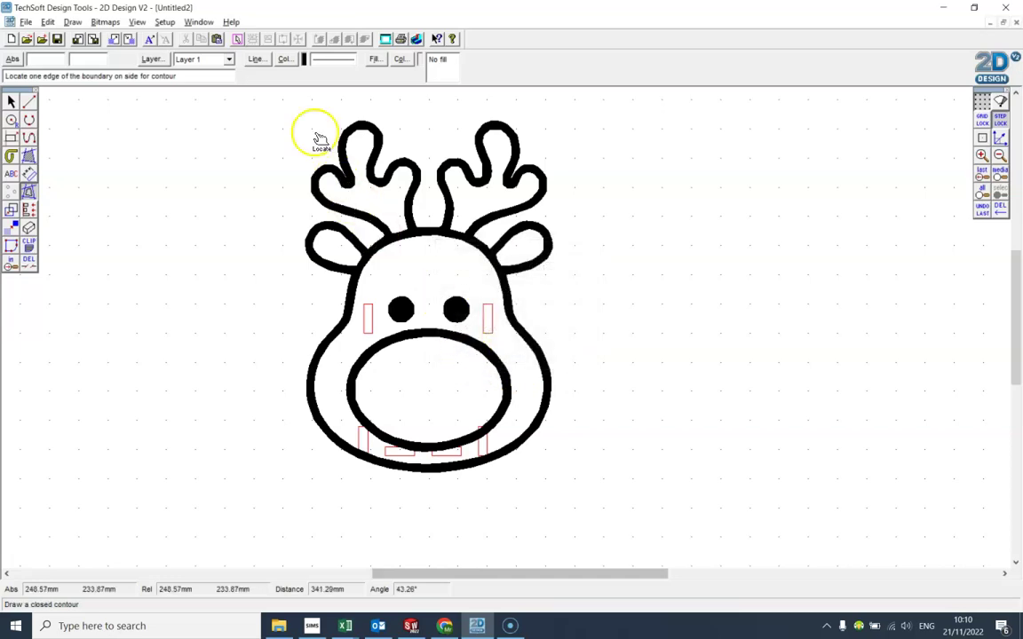
left_click(290, 64)
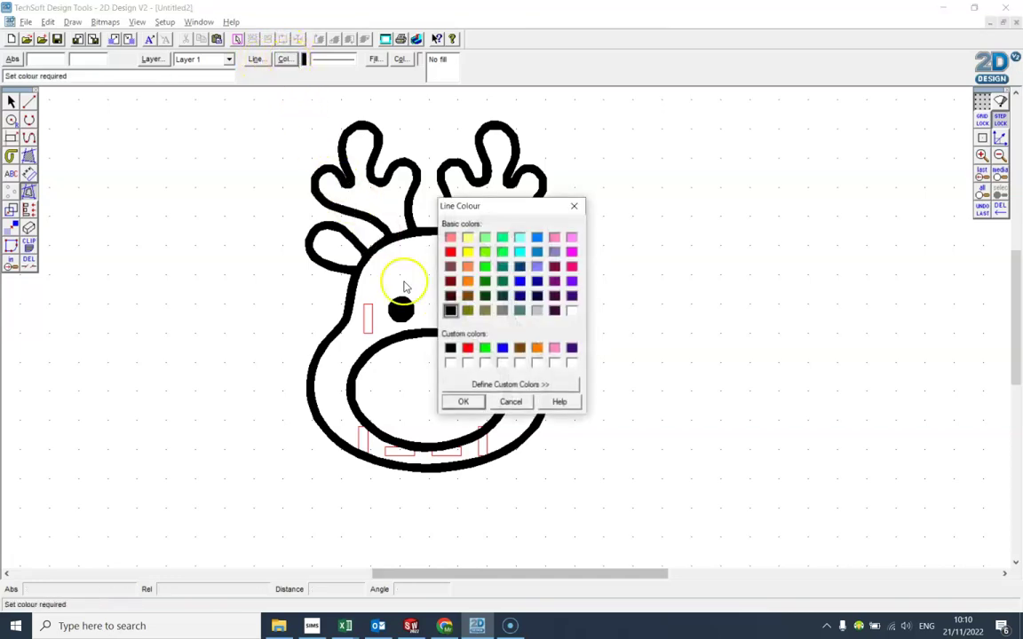
left_click(467, 347)
left_click(464, 401)
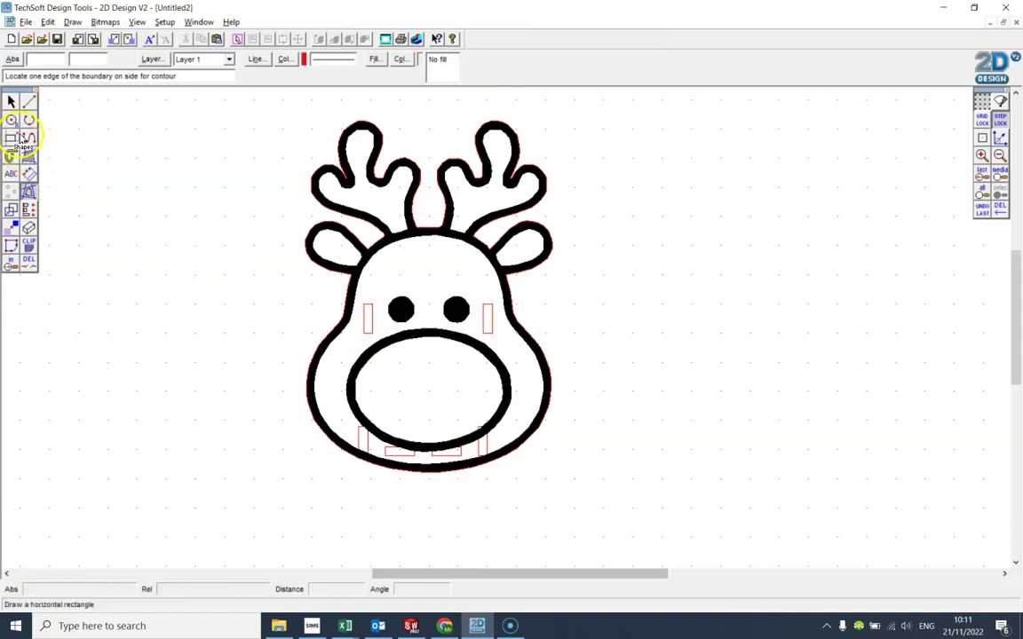
Set the centre-and-radius circle tool to a 3.40mm radius for the LED holes
left_click(12, 122)
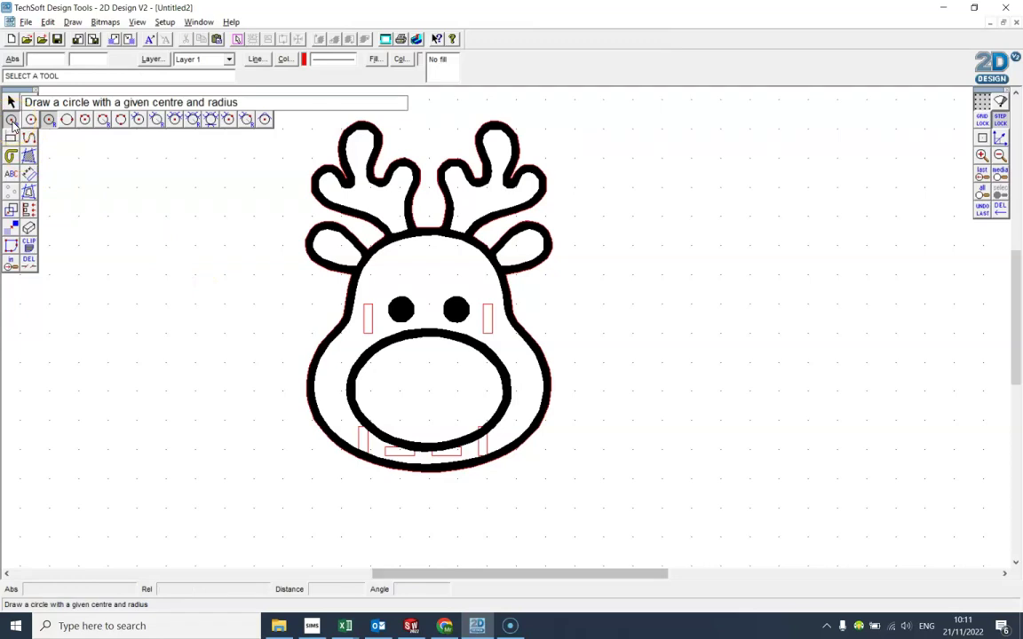
left_click(49, 121)
left_click(49, 121)
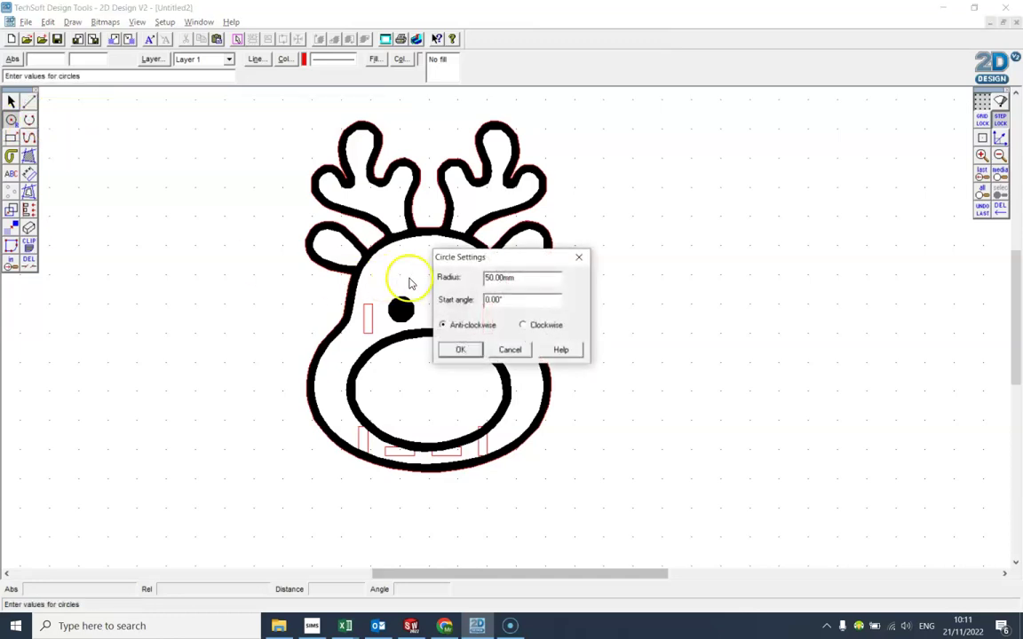
left_click(500, 278)
left_click_drag(501, 278, 450, 285)
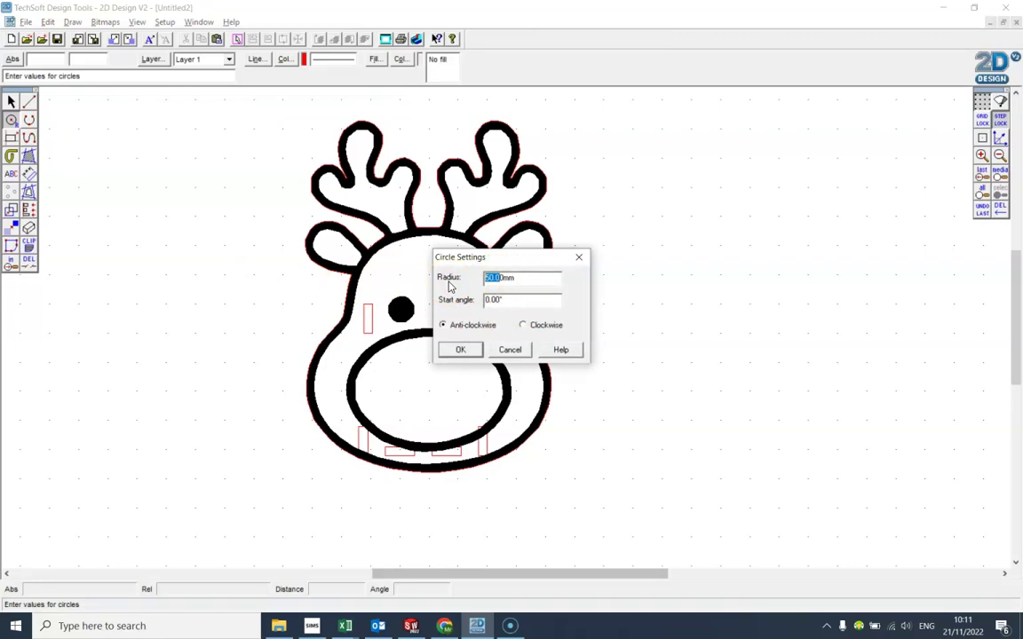
type("30")
left_click(494, 278)
type(".4")
left_click(463, 350)
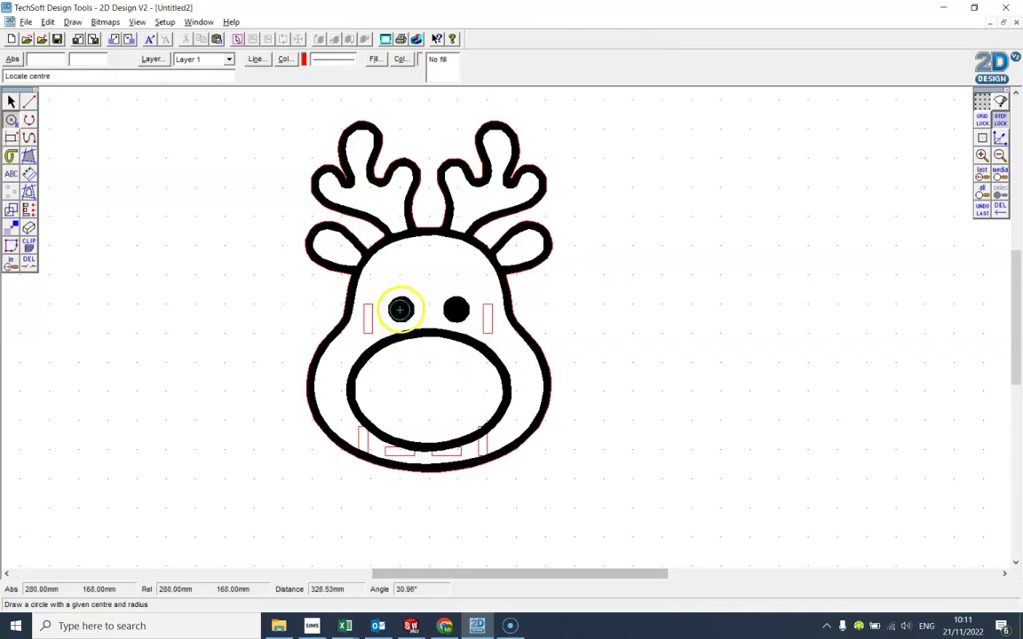
left_click(1002, 124)
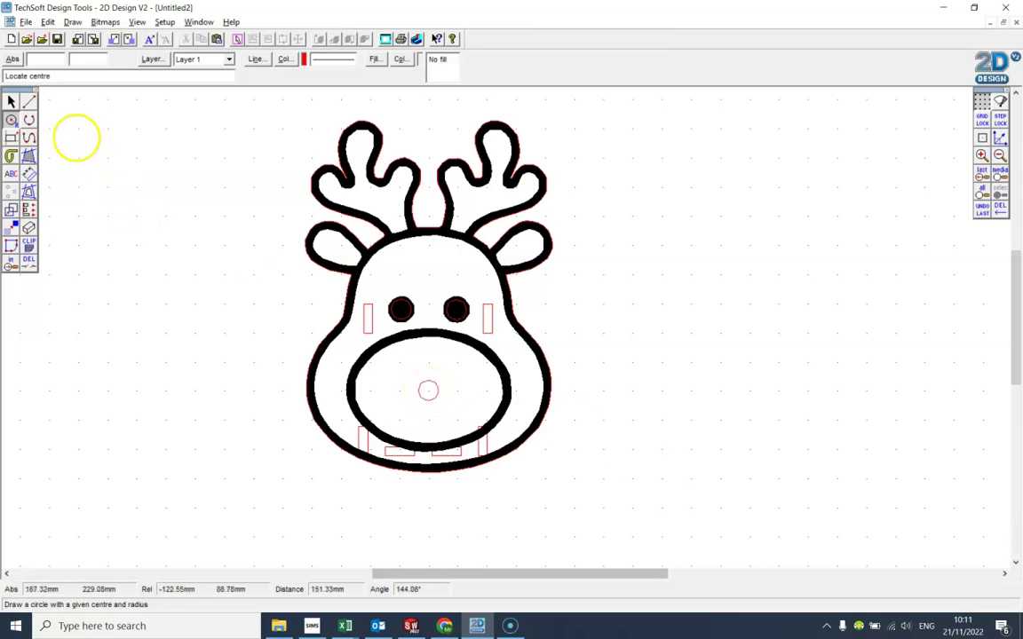
left_click(11, 100)
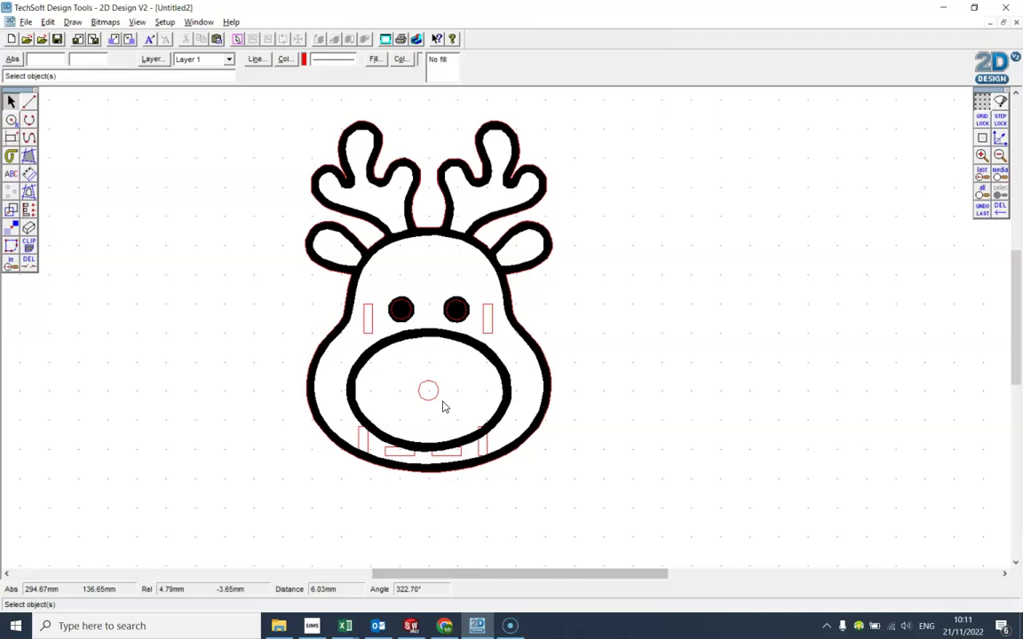
left_click(450, 407)
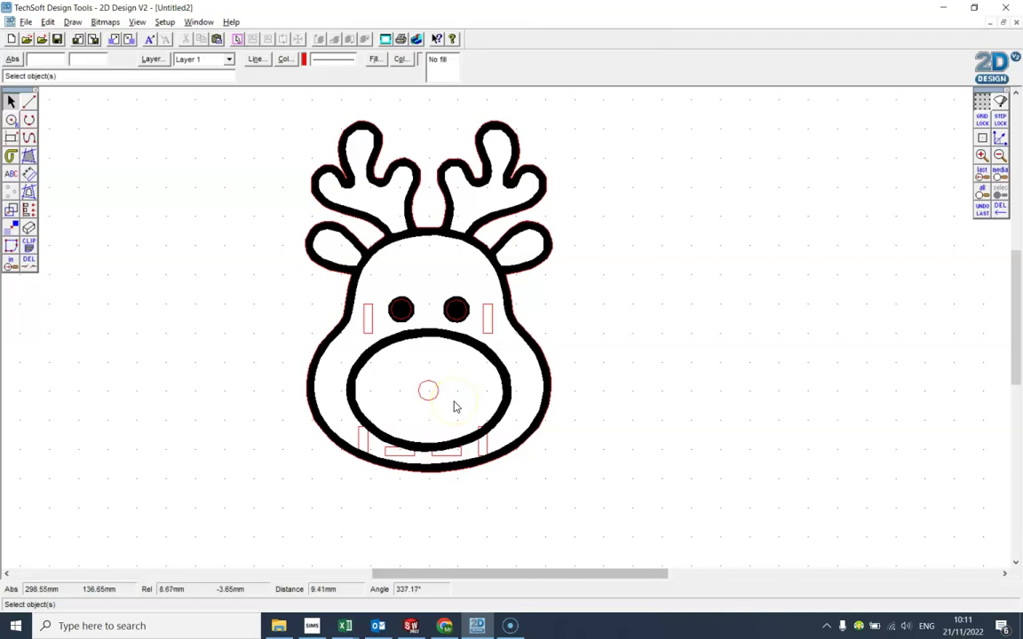